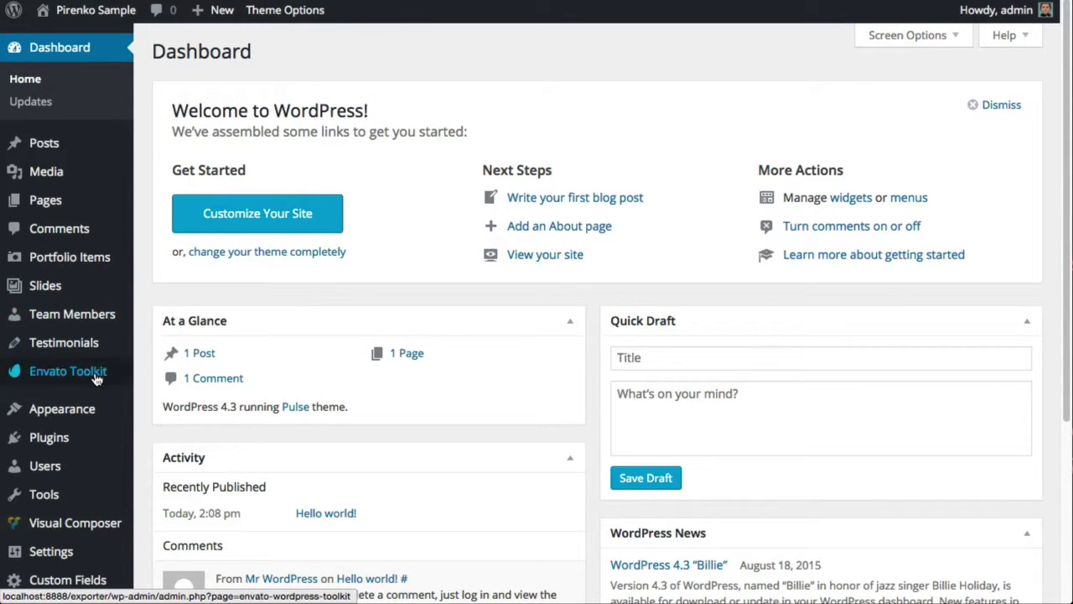
# Bring up the Appearance menu in the admin sidebar to reach One-click install
pyautogui.moveTo(78, 415)
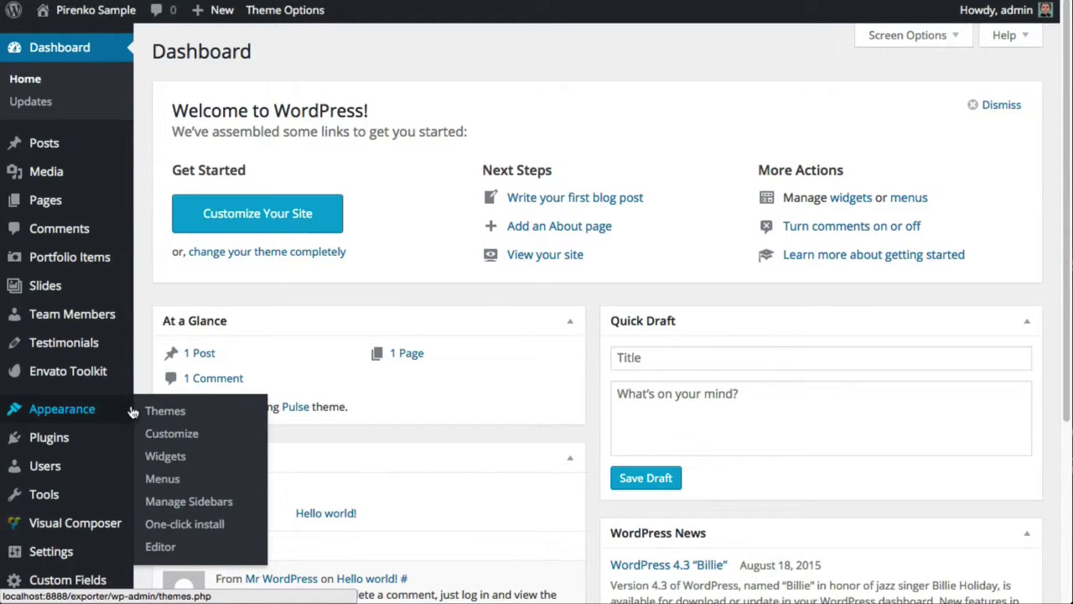
# In the sample content installer, clear all demo pages, then tick Lawyer, Kindergarten and Event
pyautogui.click(204, 530)
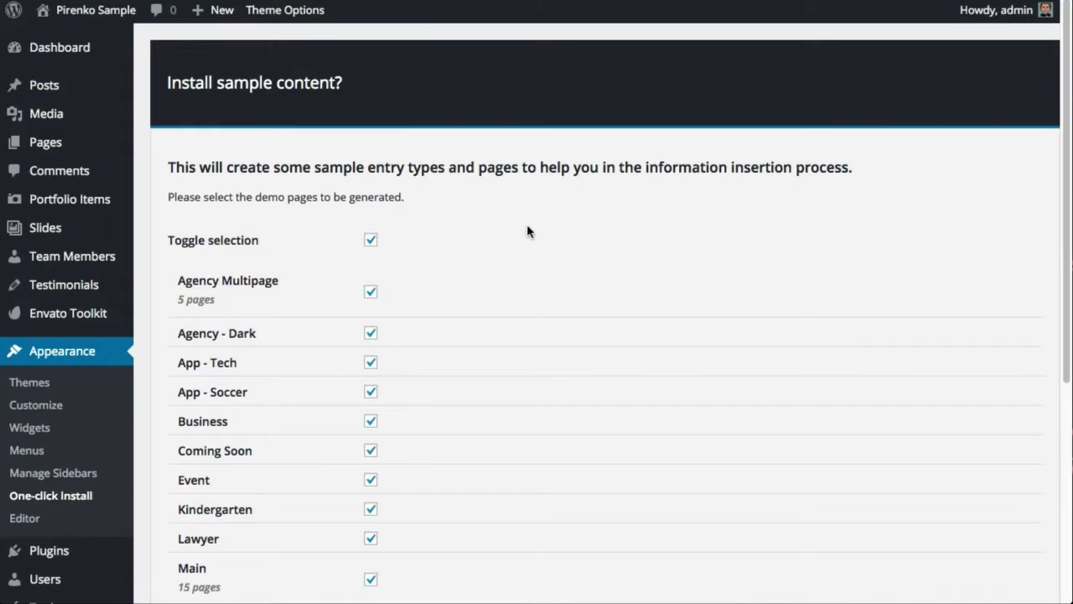
pyautogui.scroll(-5, 526, 225)
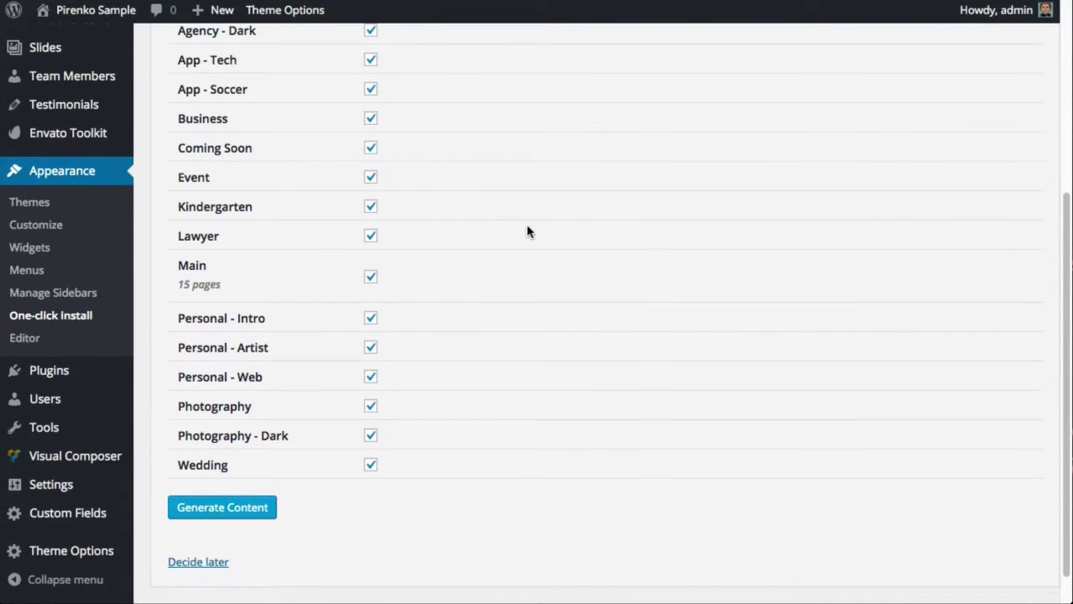
pyautogui.scroll(5, 526, 232)
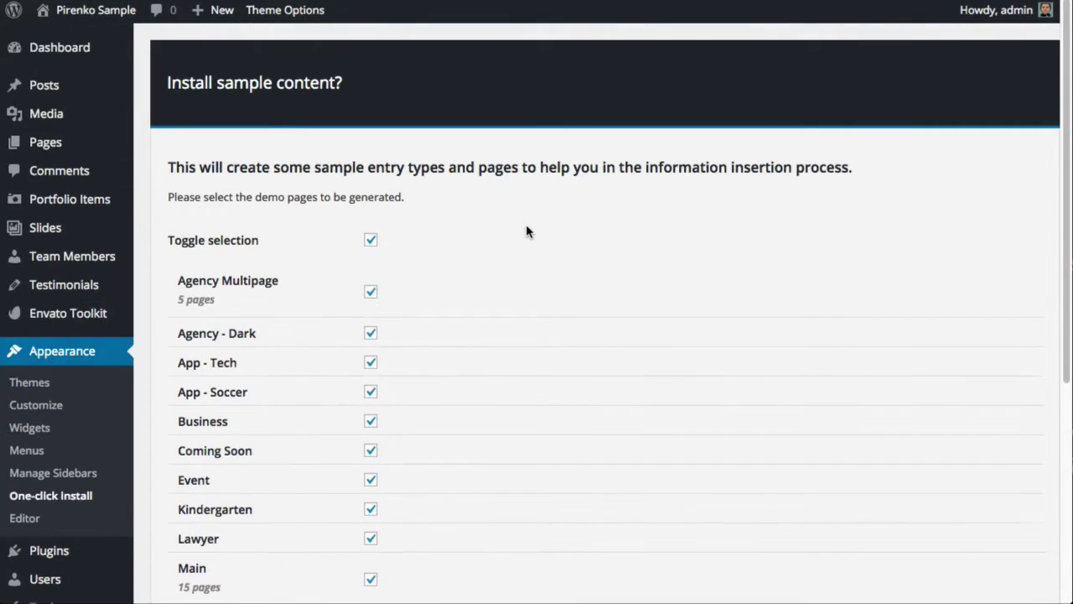
pyautogui.click(372, 242)
pyautogui.scroll(-5, 419, 250)
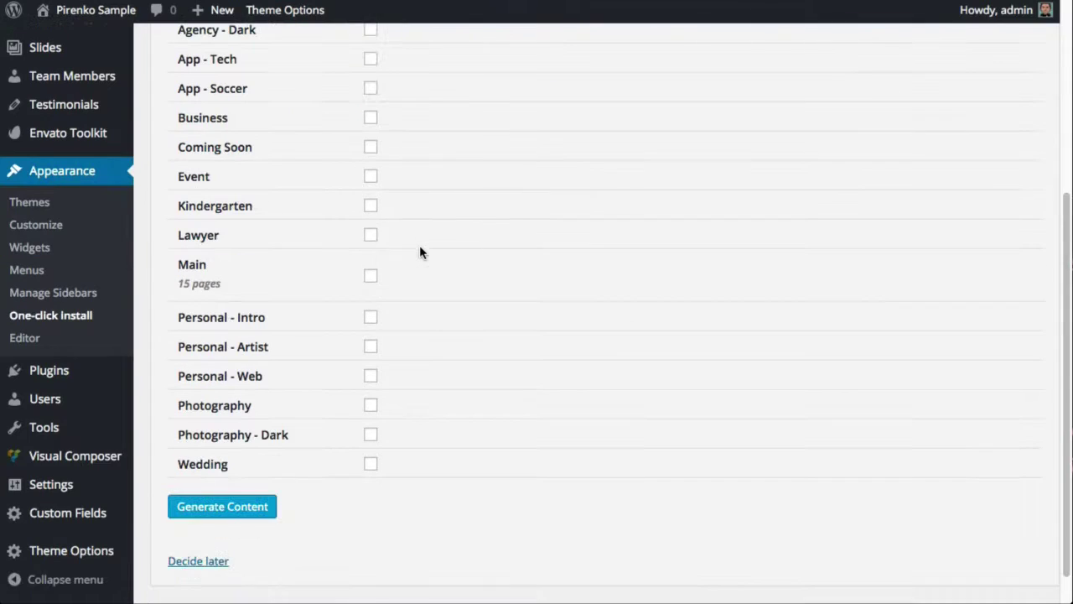
pyautogui.click(370, 236)
pyautogui.click(370, 207)
pyautogui.click(371, 177)
pyautogui.scroll(2, 479, 202)
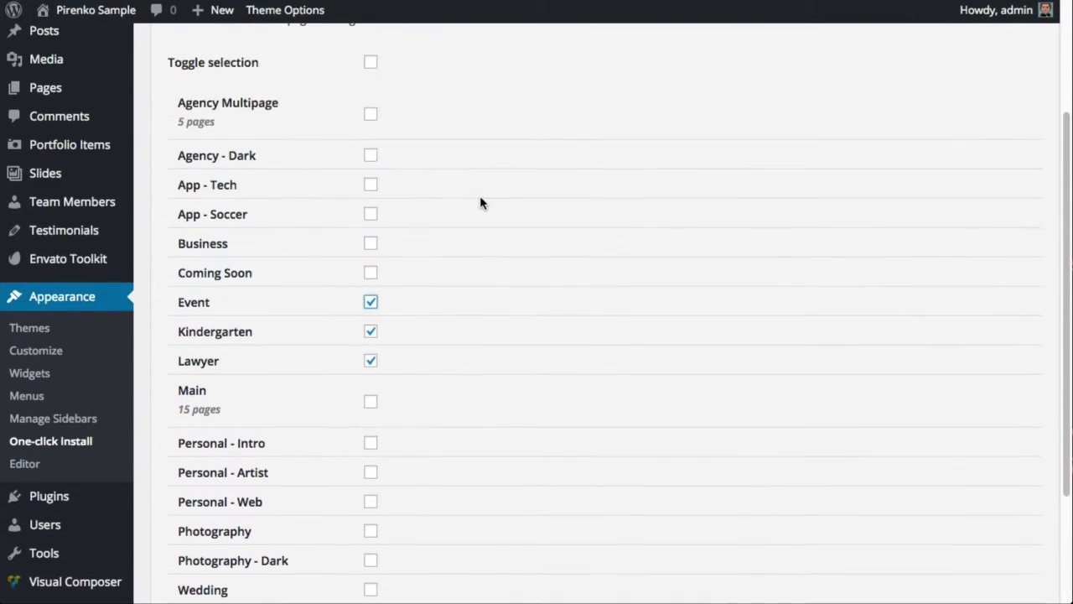
pyautogui.scroll(3, 480, 202)
pyautogui.scroll(-5, 479, 202)
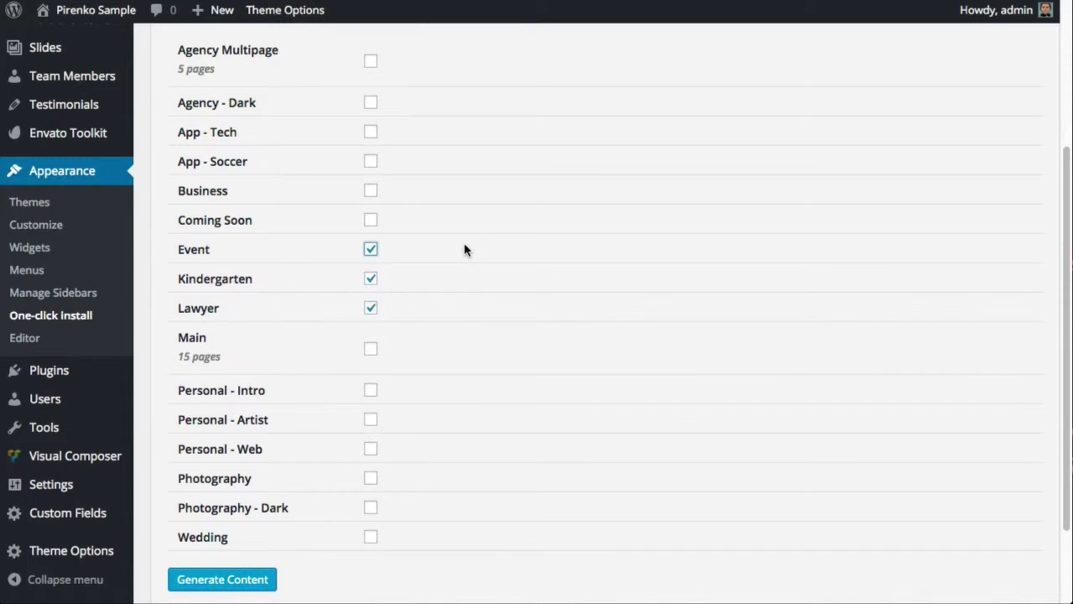
pyautogui.scroll(2, 464, 249)
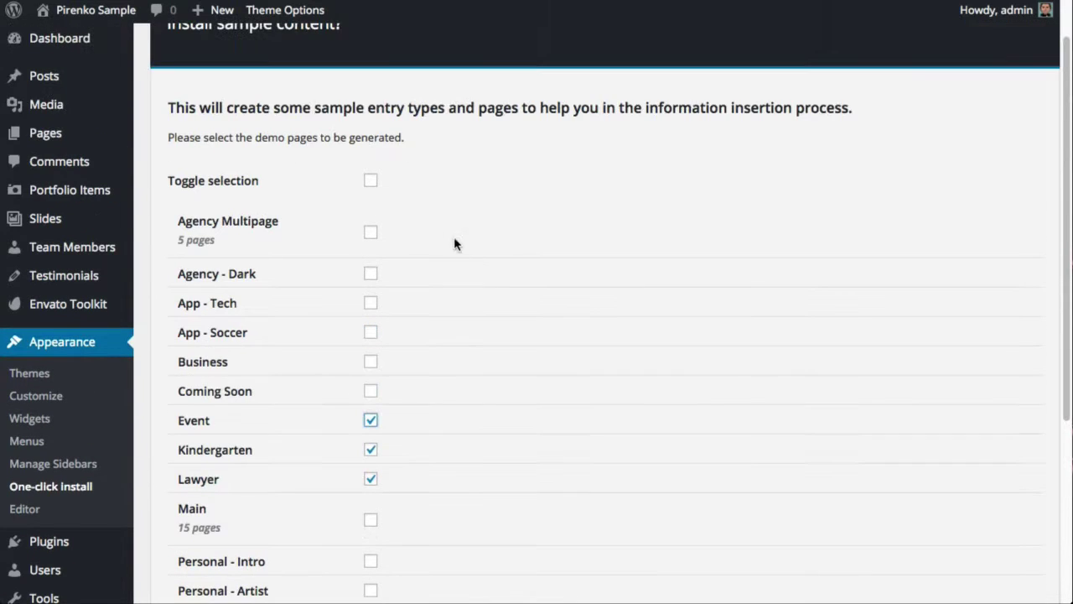
# Re-select every demo page, including Agency - Dark, and scroll to Generate Content
pyautogui.click(371, 184)
pyautogui.scroll(-3, 467, 373)
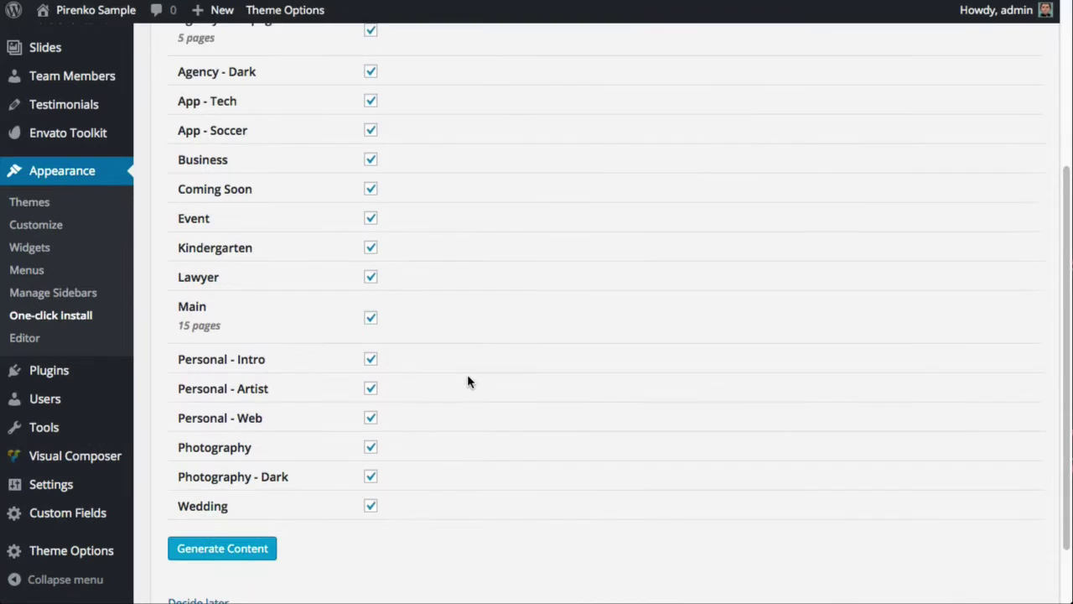
pyautogui.scroll(-1, 467, 374)
pyautogui.scroll(1, 468, 374)
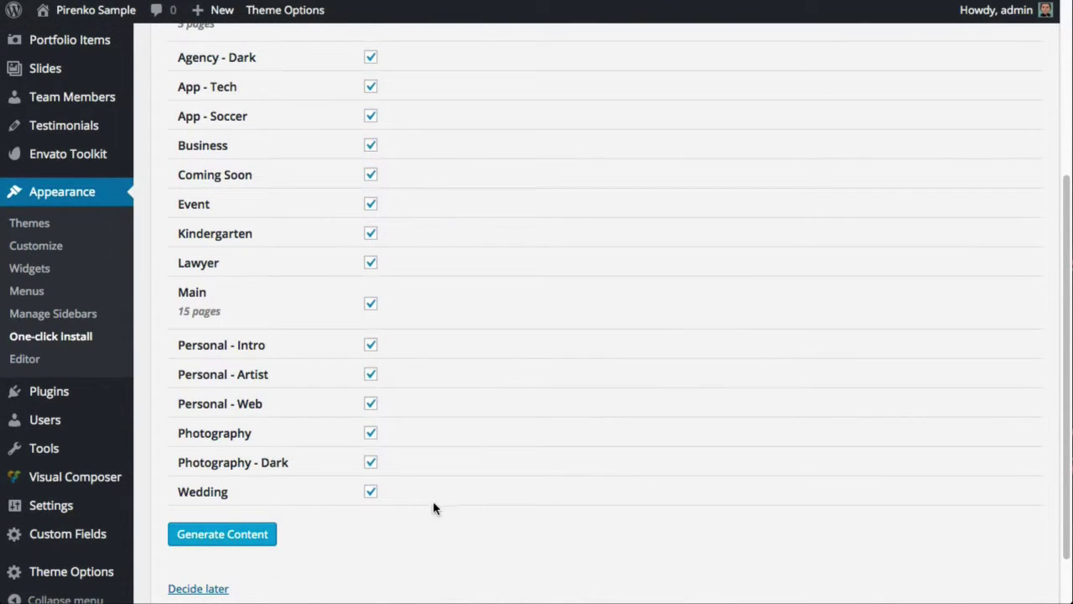
pyautogui.scroll(1, 455, 468)
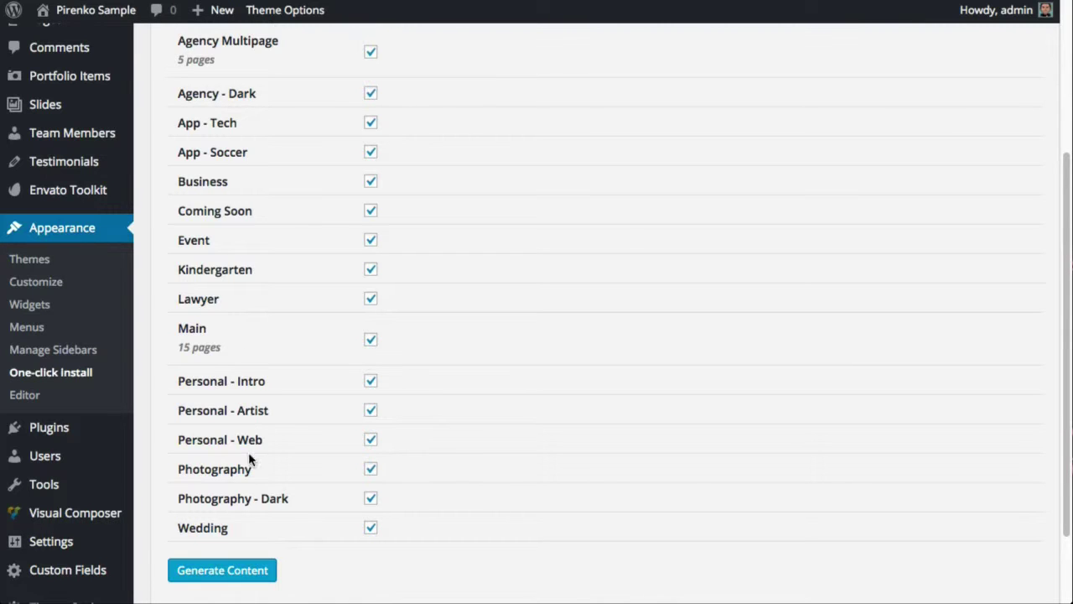
pyautogui.scroll(5, 243, 314)
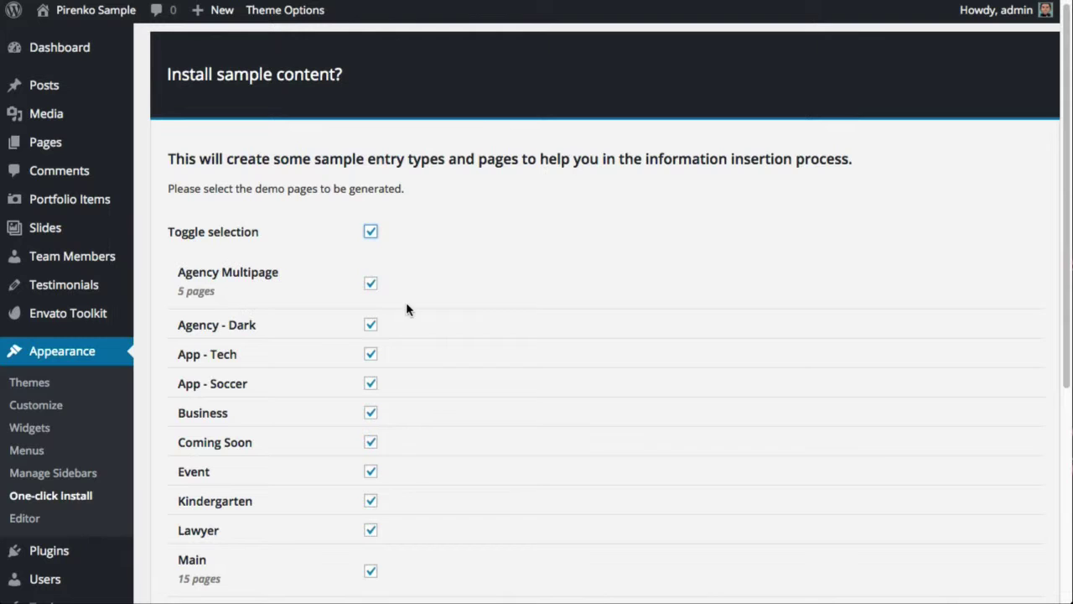
pyautogui.scroll(-4, 239, 291)
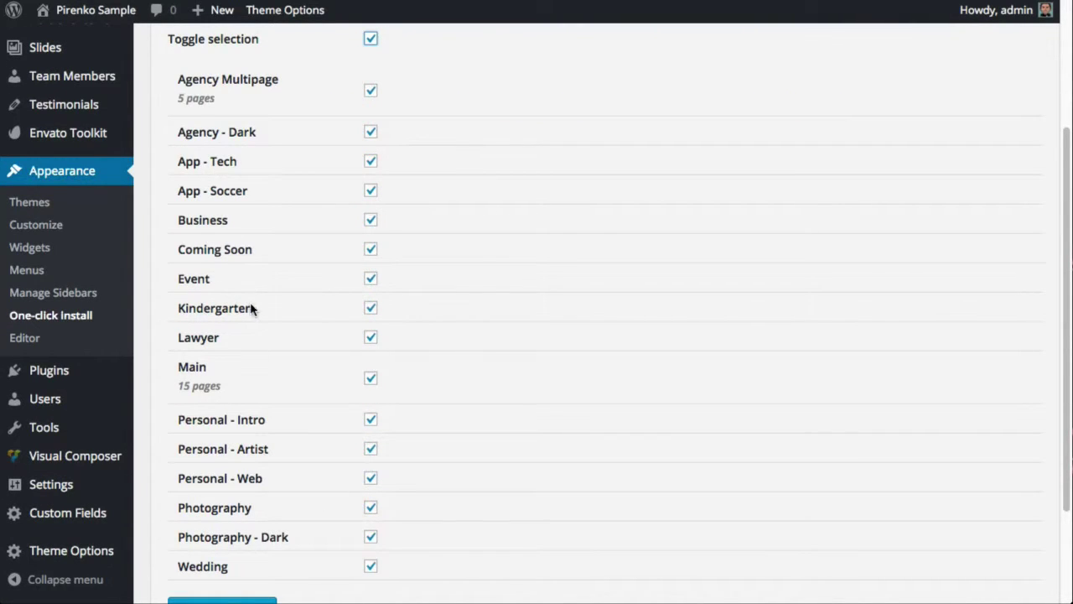
pyautogui.scroll(-3, 583, 329)
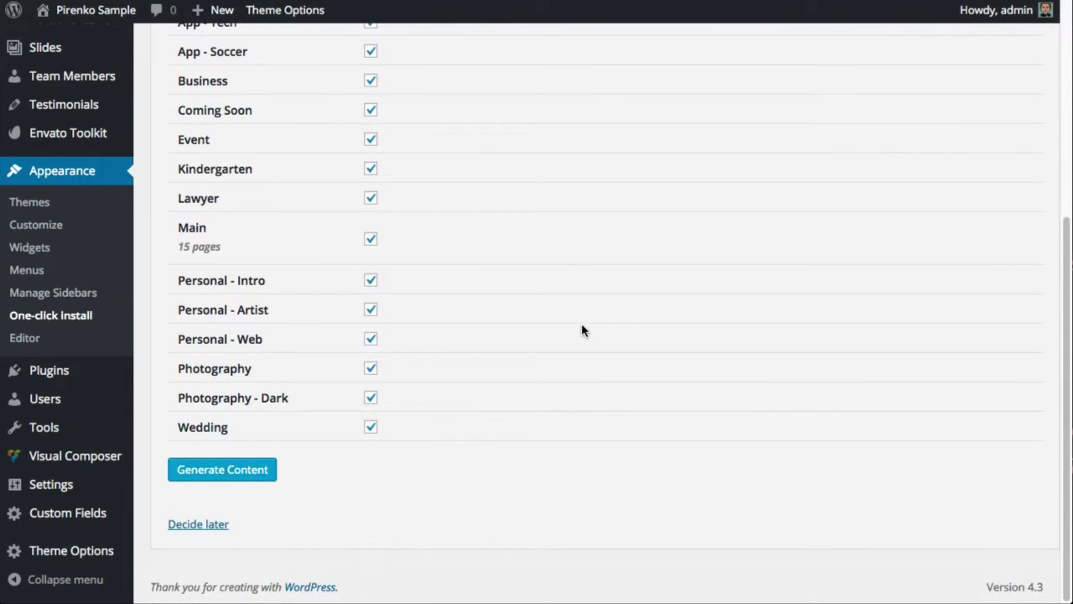
# Generate the sample content and browse the 35 generated pages across both list pages
pyautogui.click(216, 472)
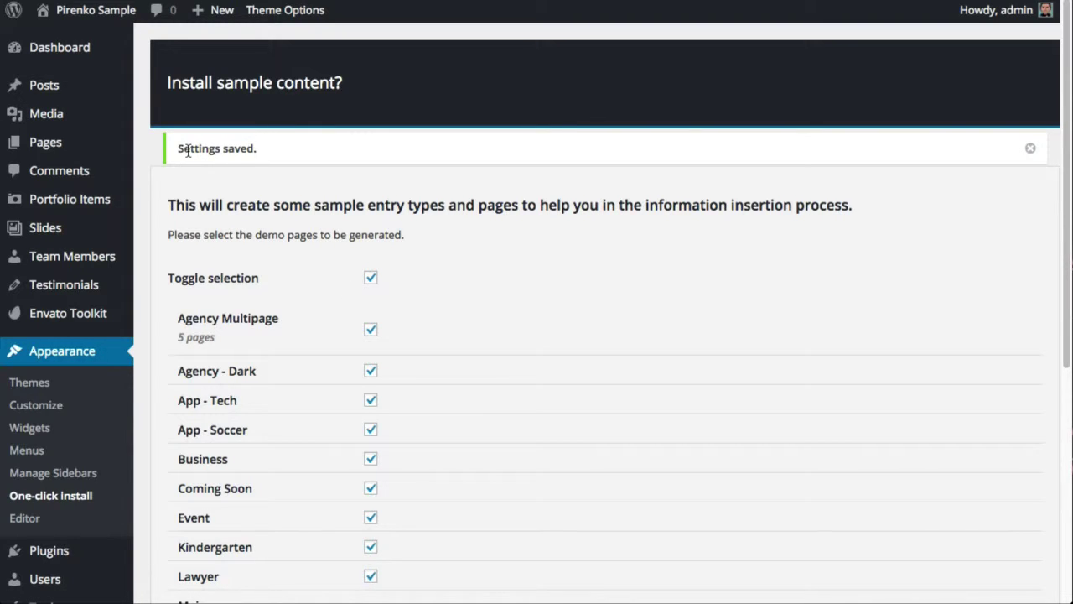
pyautogui.moveTo(100, 146)
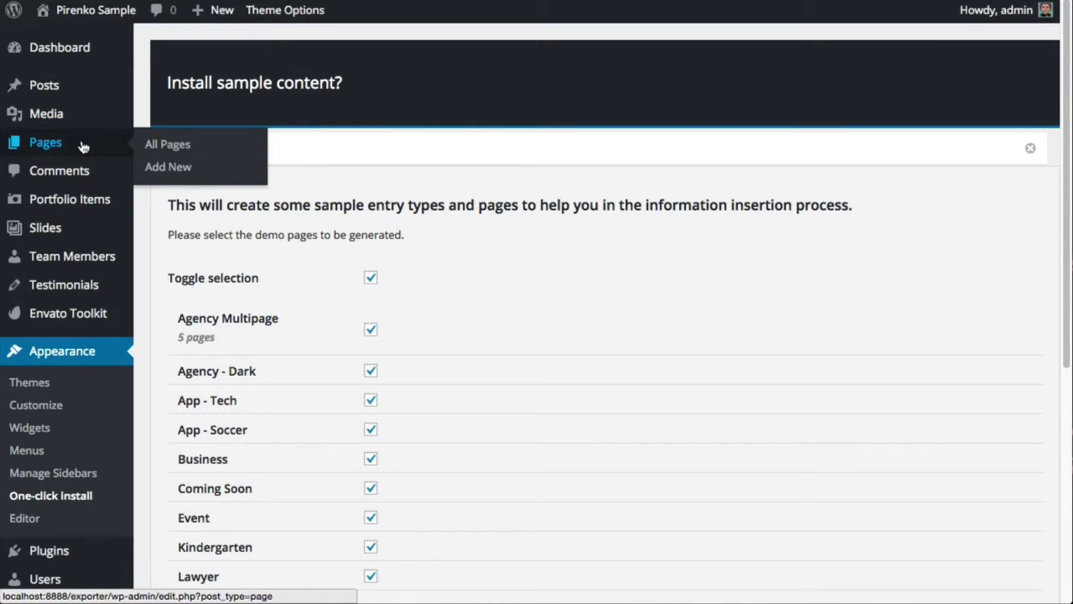
pyautogui.click(165, 148)
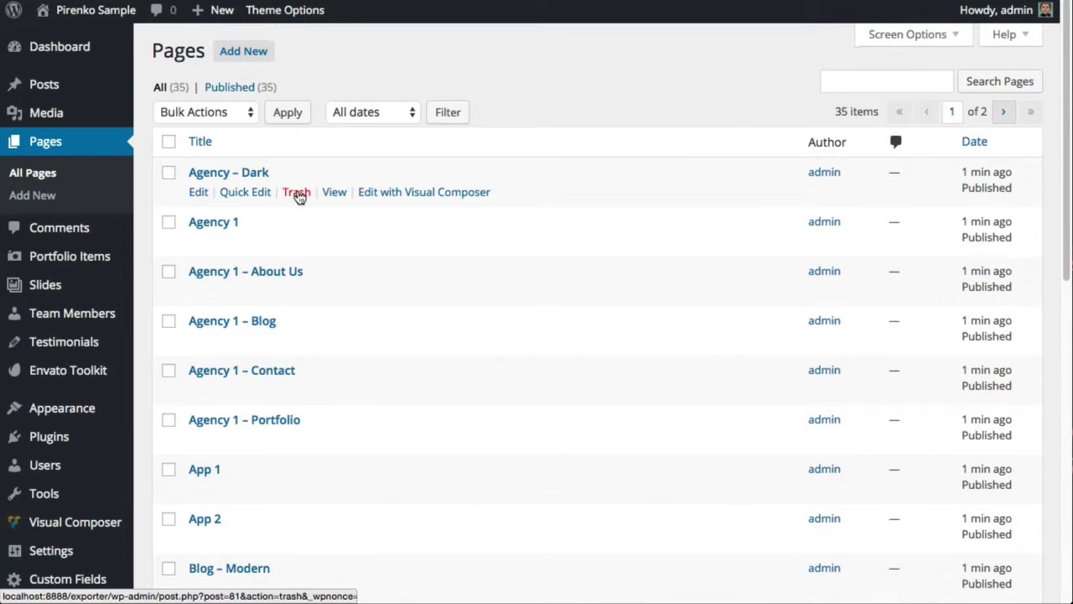
pyautogui.scroll(-2, 297, 193)
pyautogui.scroll(-5, 297, 196)
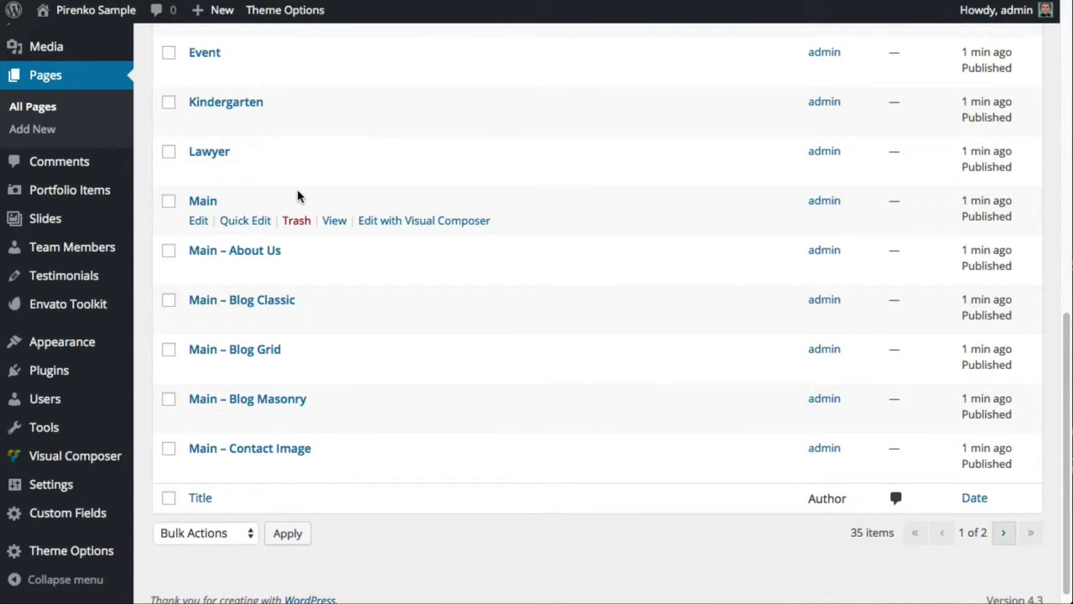
pyautogui.scroll(8, 977, 429)
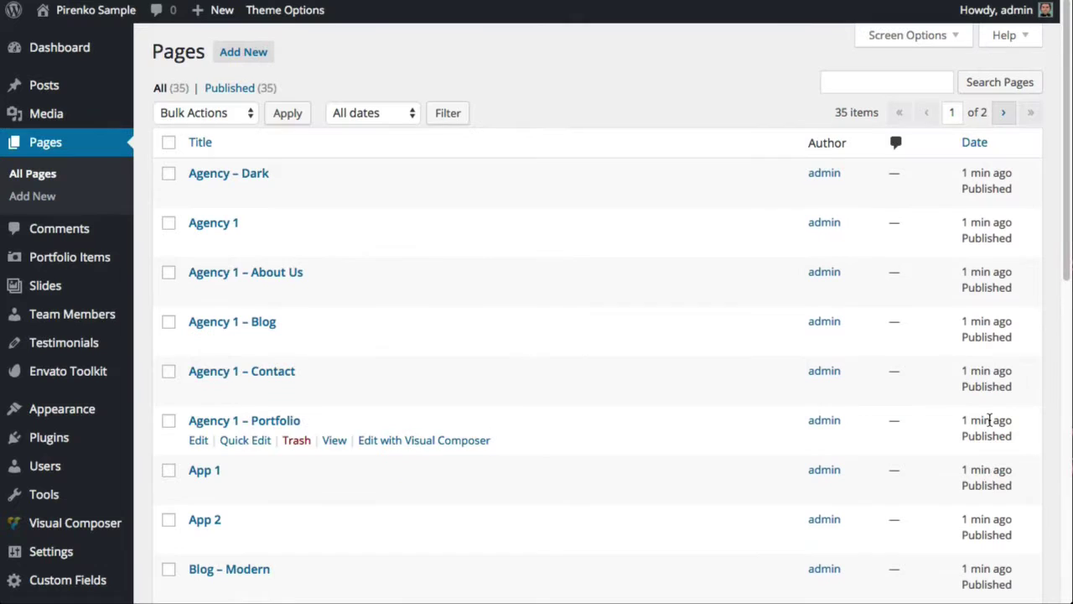
pyautogui.click(1003, 112)
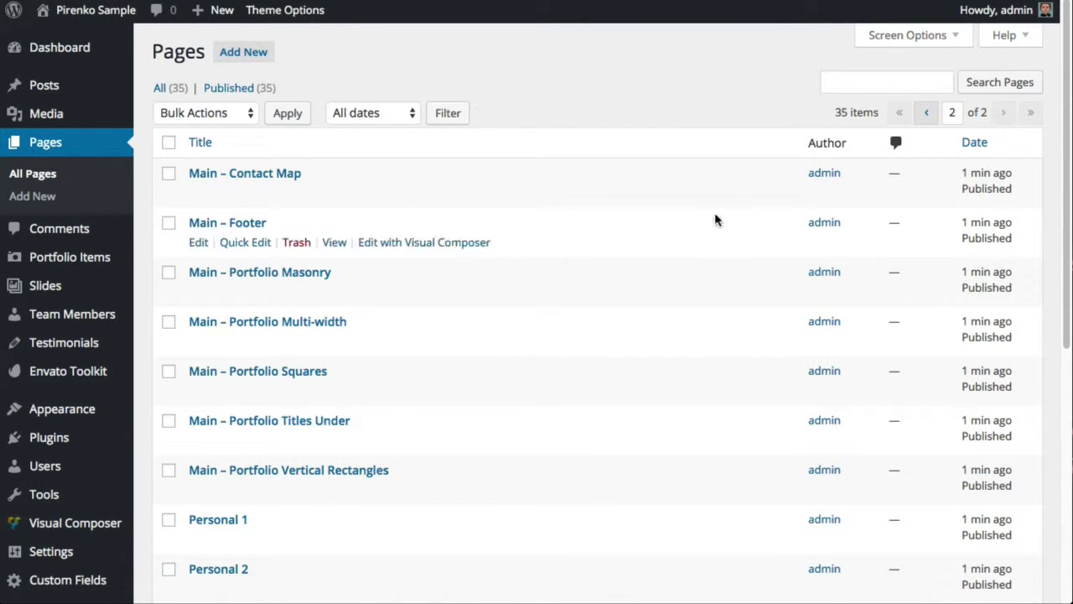
pyautogui.scroll(-5, 772, 163)
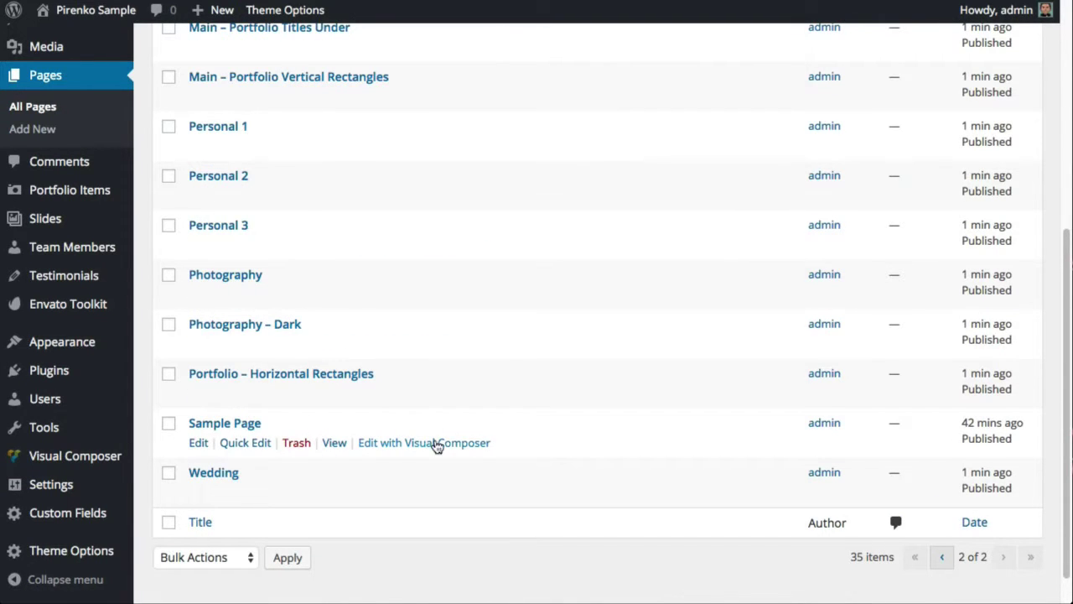
pyautogui.scroll(5, 444, 446)
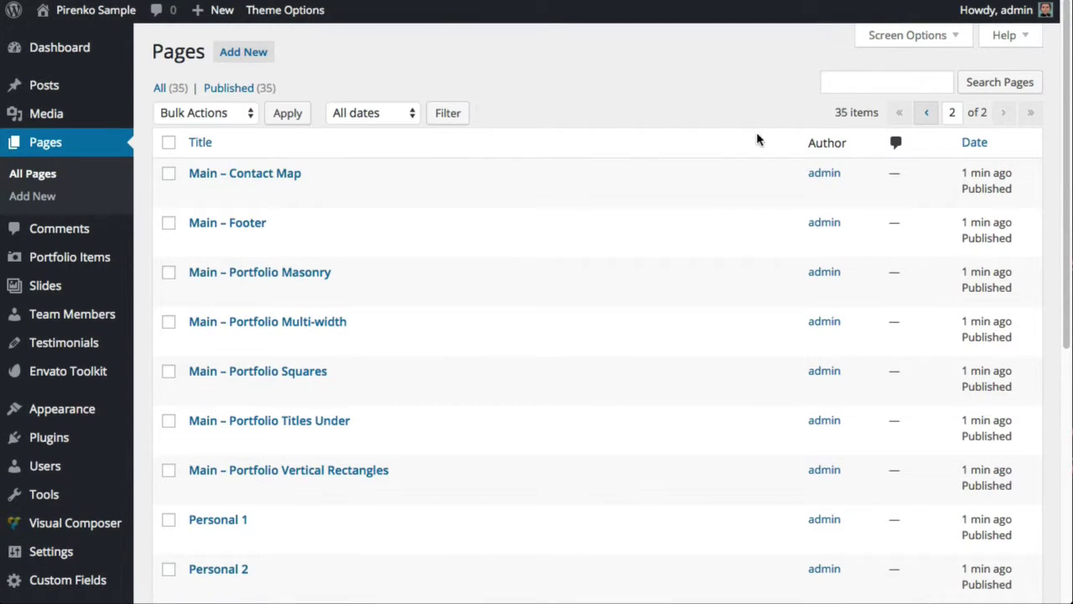
# Review the imported posts, portfolio items, slides, team members and the 3 testimonials
pyautogui.click(78, 94)
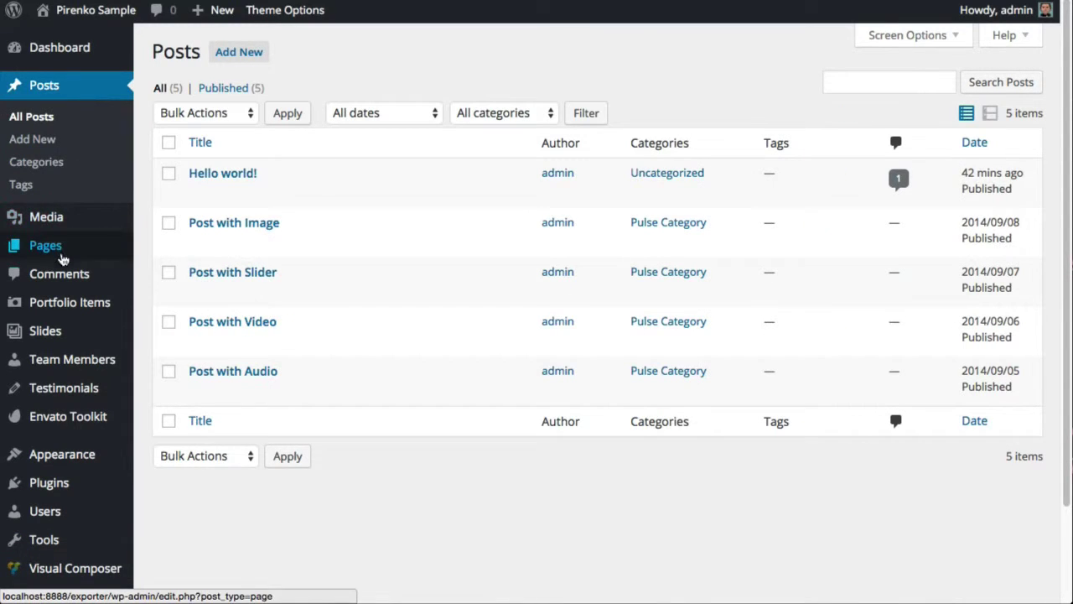
pyautogui.click(71, 302)
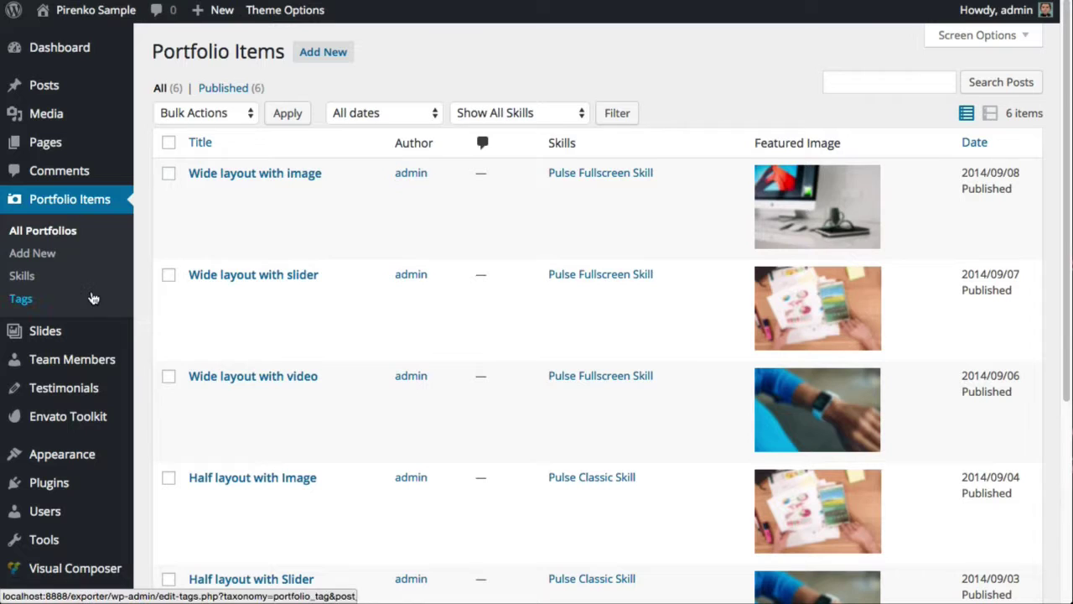
pyautogui.click(86, 331)
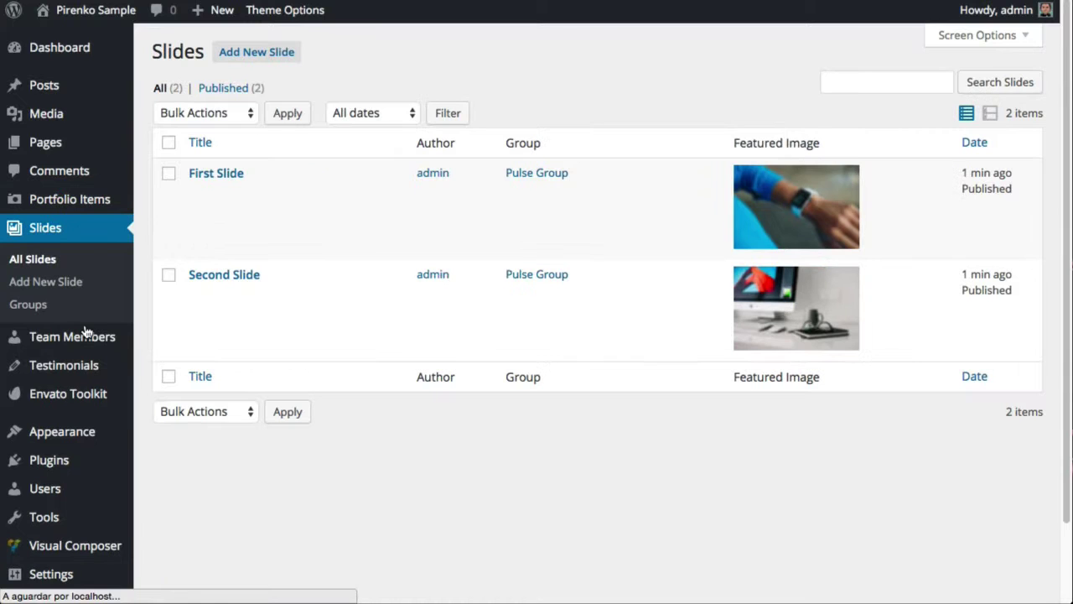
pyautogui.click(86, 334)
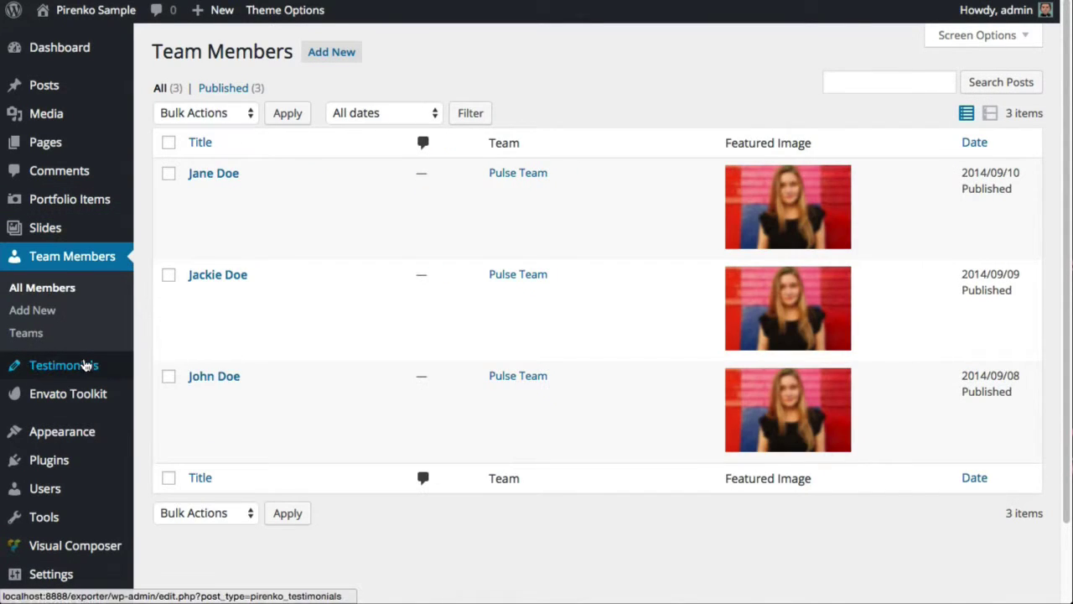
pyautogui.click(86, 365)
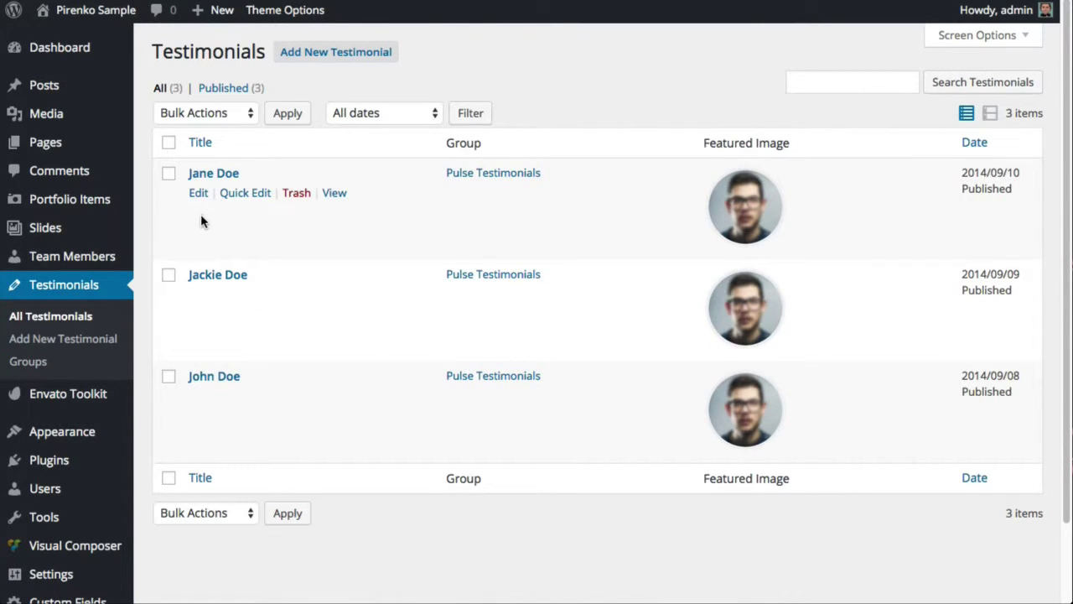
pyautogui.click(96, 10)
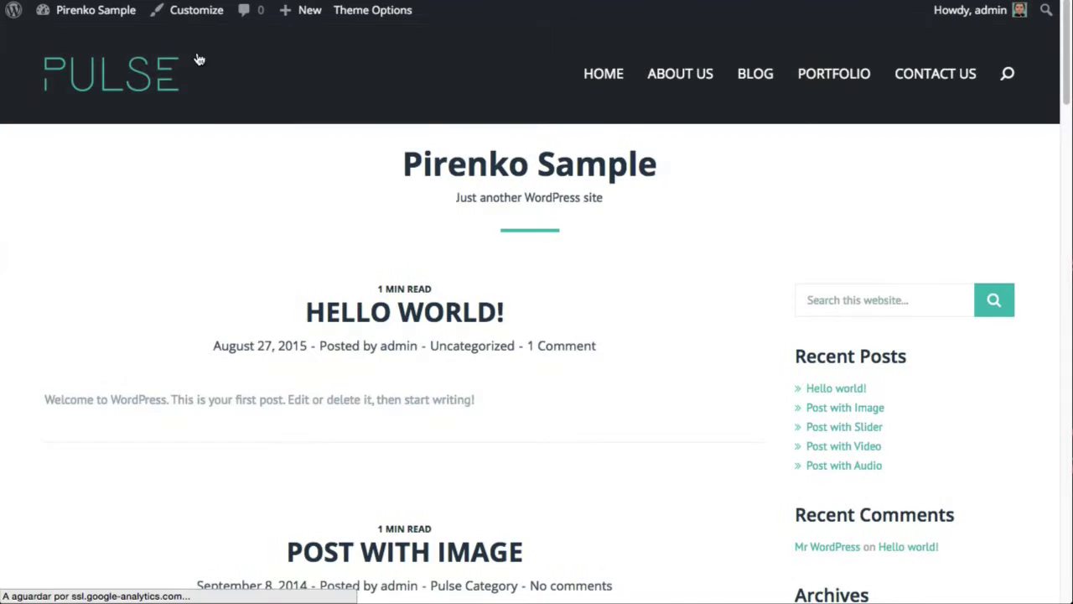
pyautogui.scroll(-1, 405, 259)
pyautogui.scroll(-5, 418, 314)
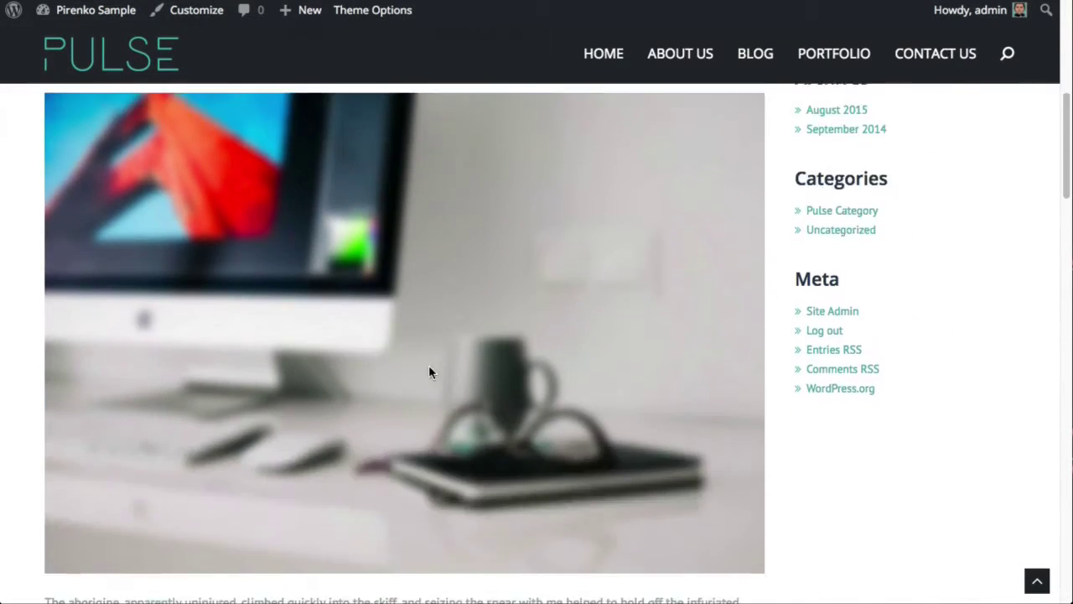
pyautogui.scroll(6, 430, 369)
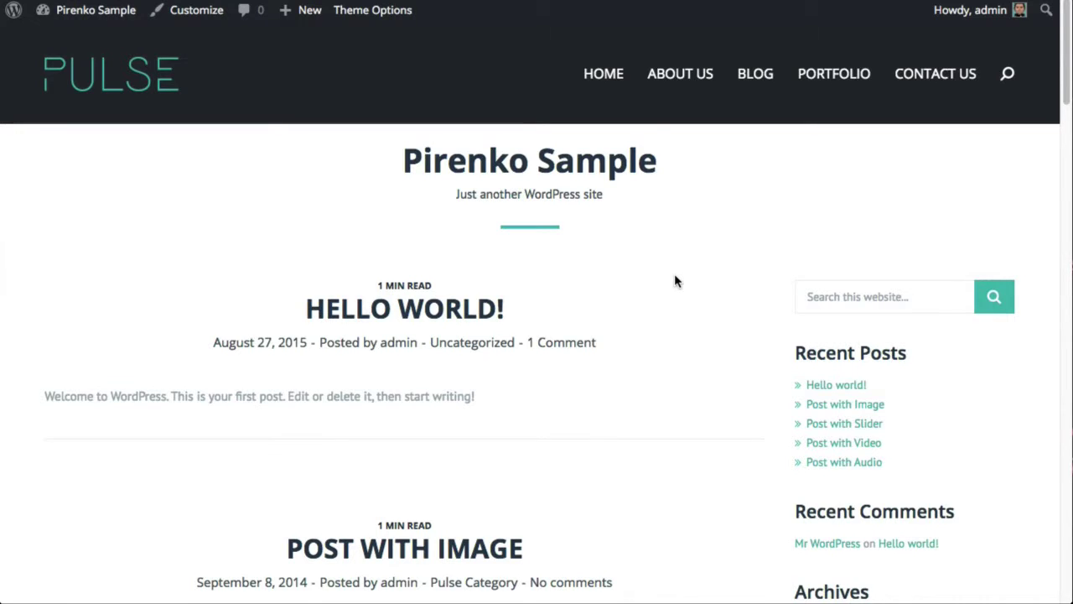
pyautogui.scroll(-5, 676, 281)
pyautogui.scroll(5, 676, 281)
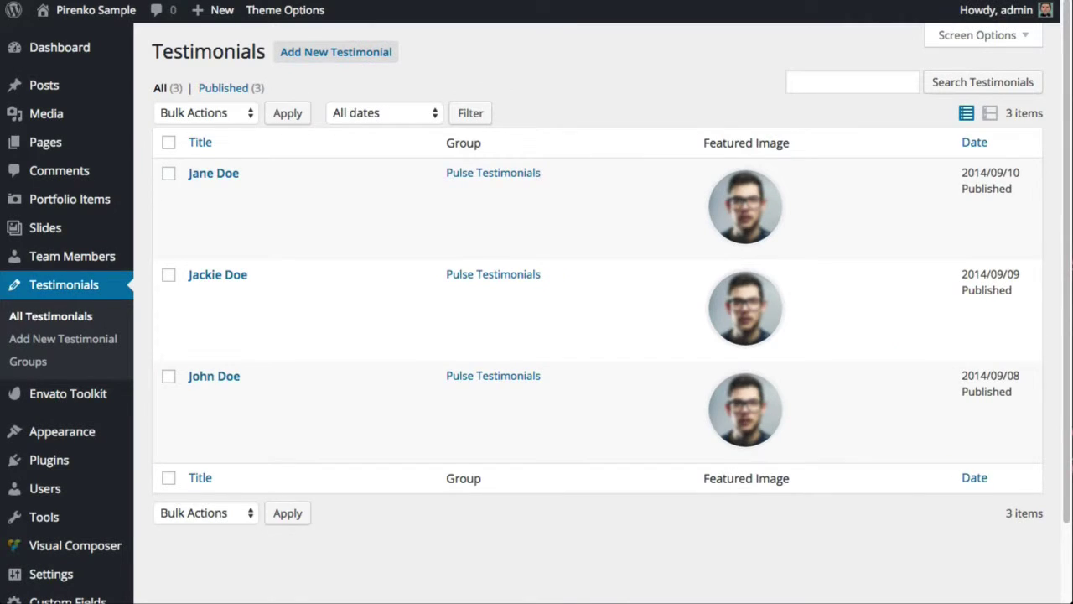
pyautogui.moveTo(104, 433)
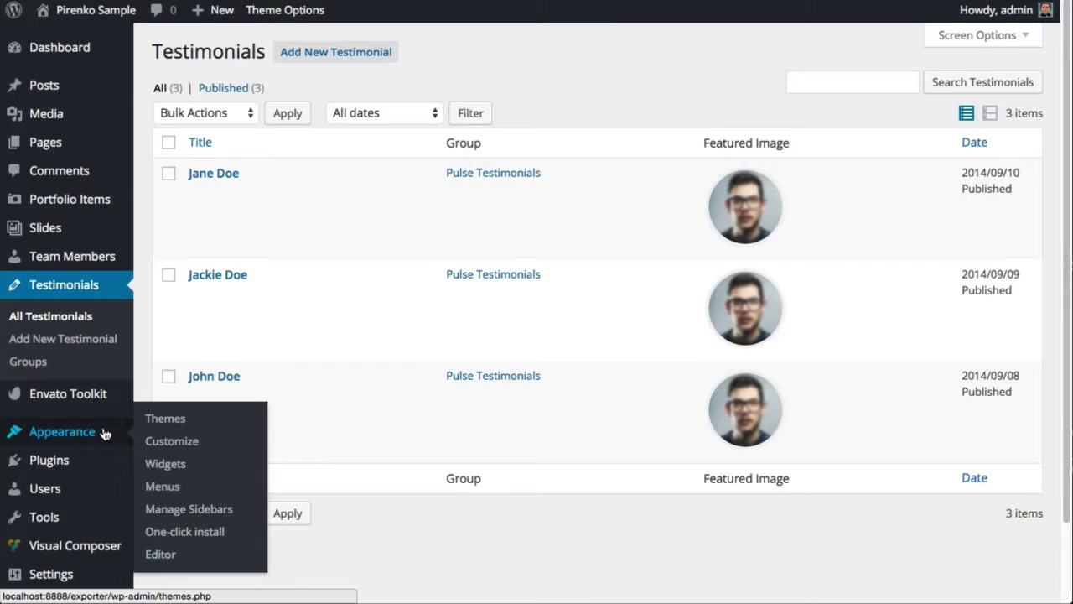
pyautogui.scroll(-2, 104, 433)
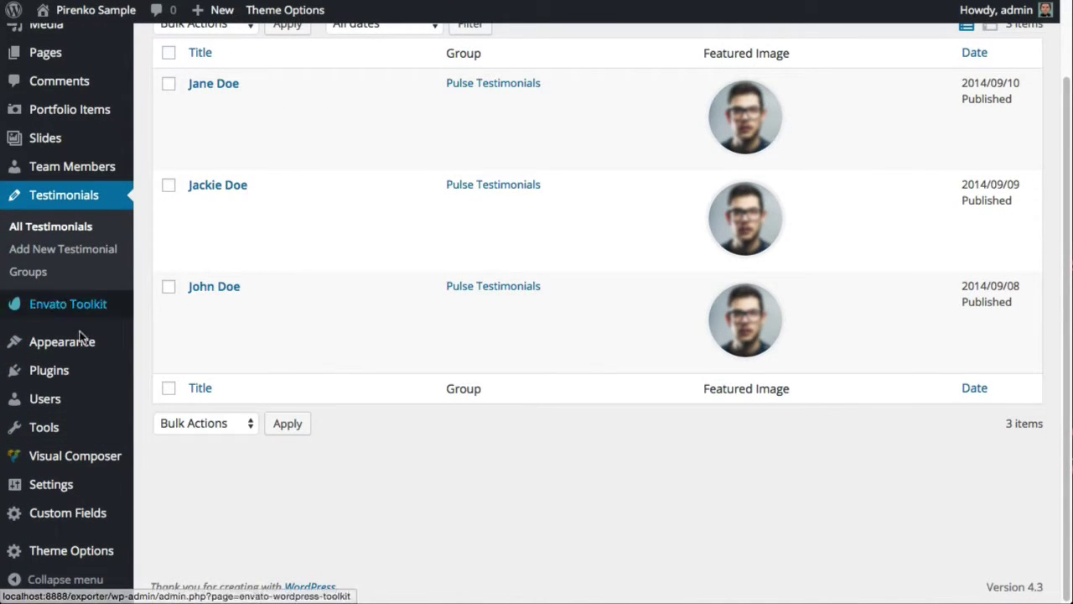
pyautogui.moveTo(74, 364)
pyautogui.moveTo(83, 492)
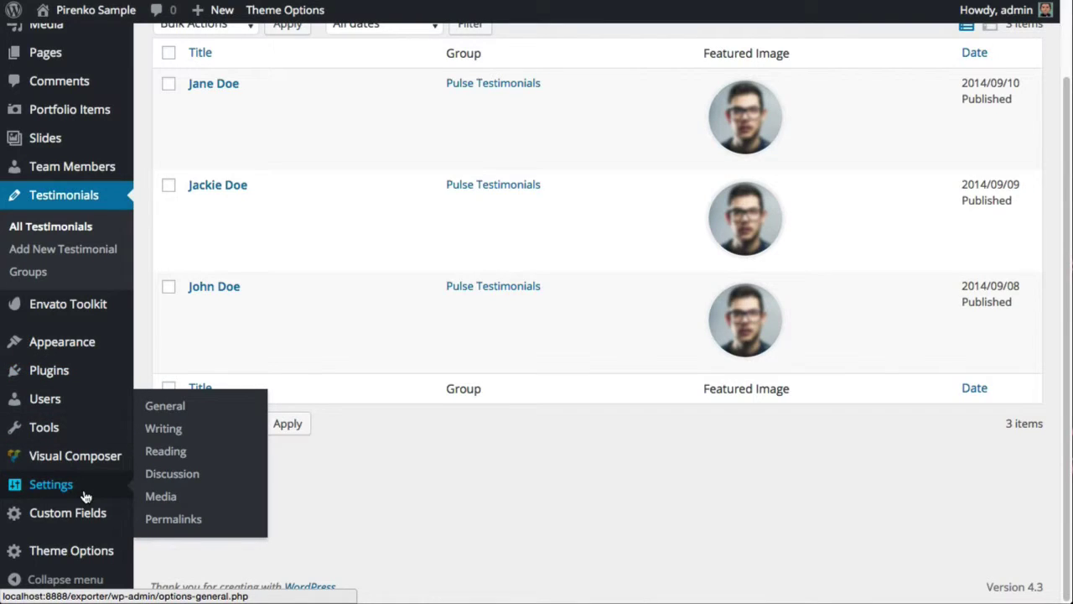
# Set Agency - Dark as the static front page in Reading settings, save, and view the site
pyautogui.click(182, 454)
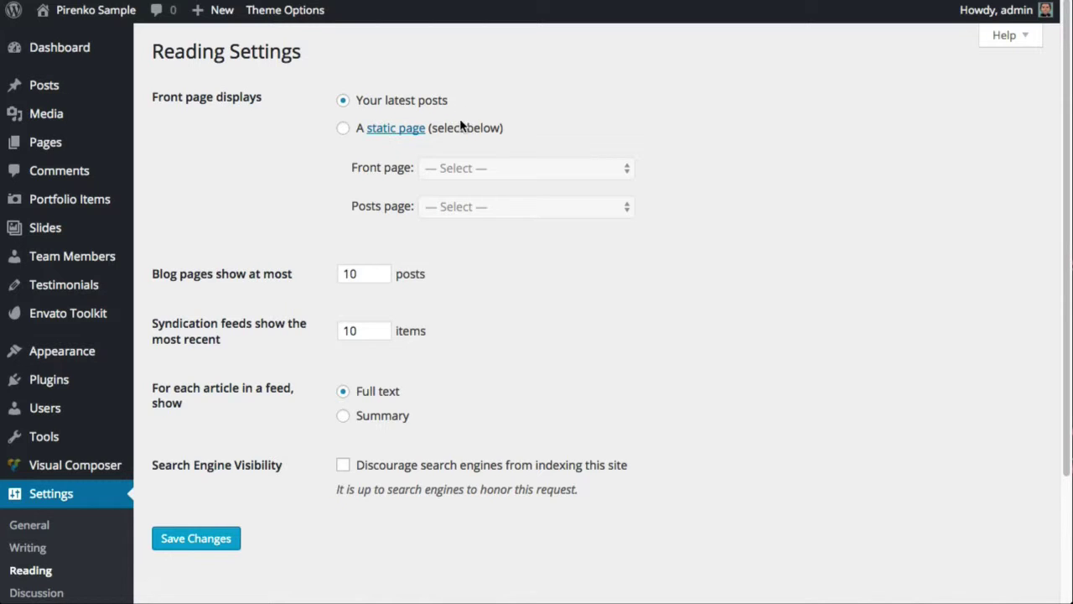
pyautogui.click(343, 128)
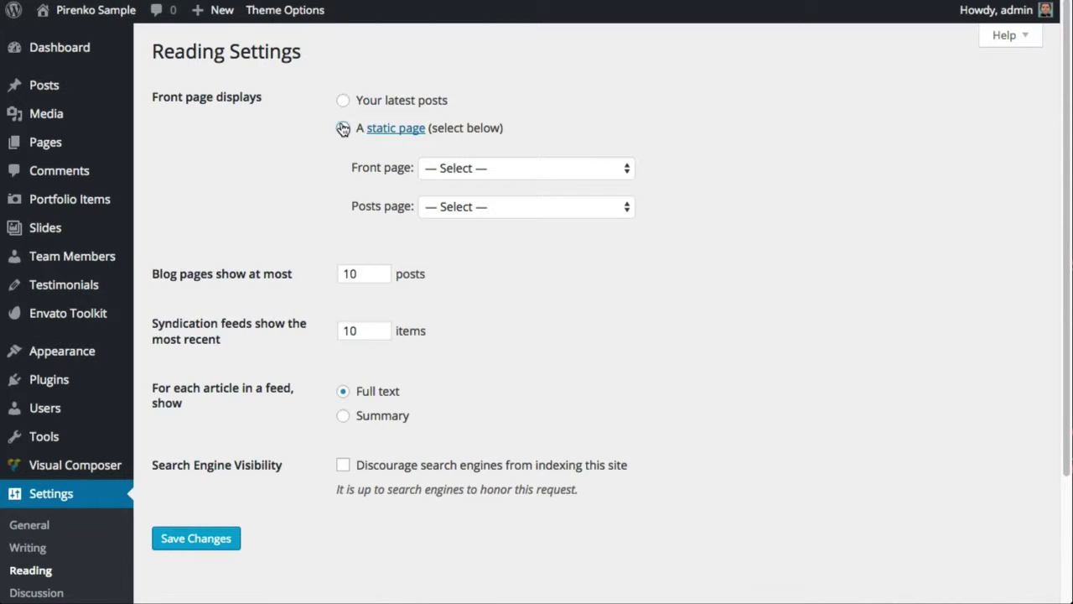
pyautogui.click(474, 166)
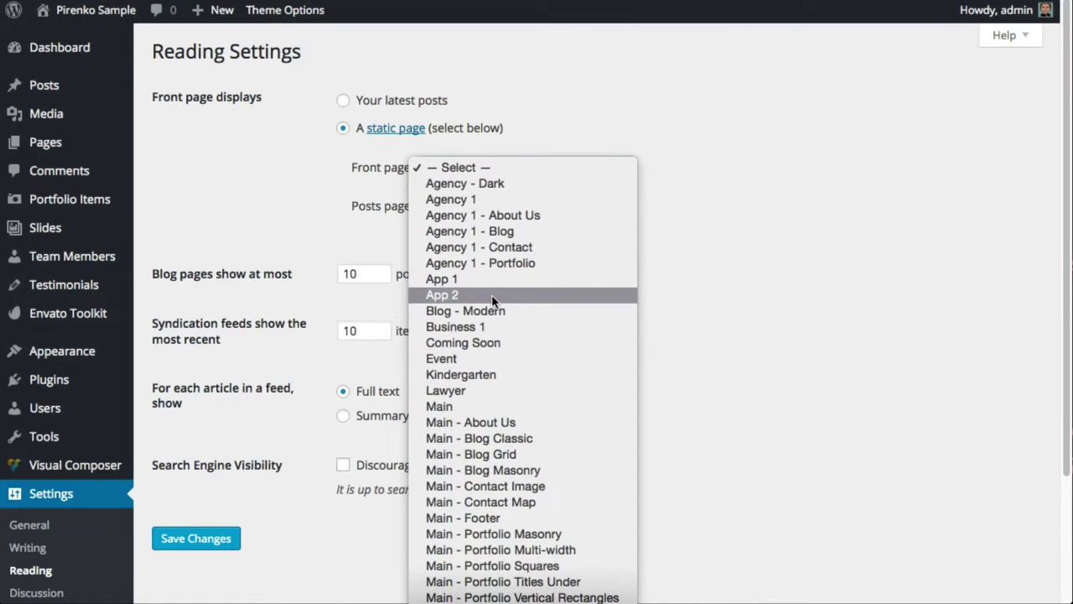
pyautogui.click(489, 188)
pyautogui.click(225, 536)
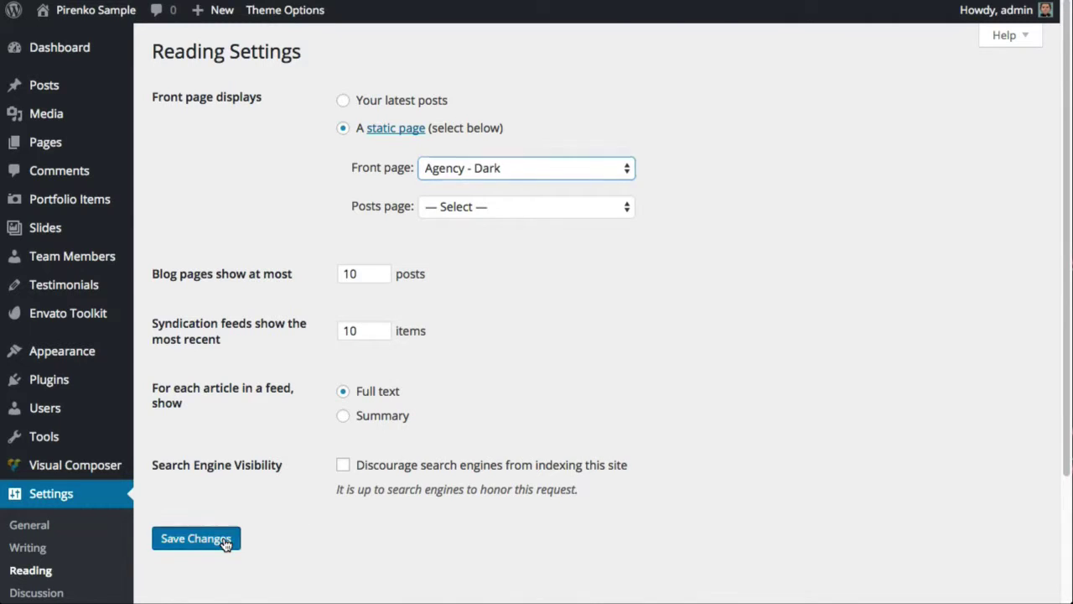
pyautogui.click(95, 10)
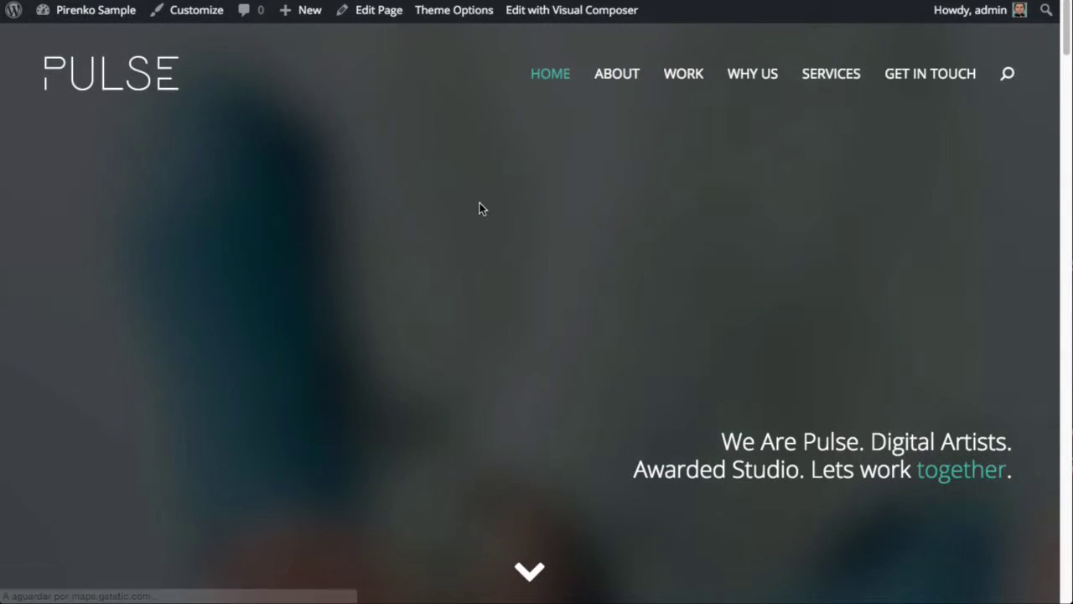
# Scroll through the live Agency - Dark front page to inspect its sections
pyautogui.scroll(-15, 482, 209)
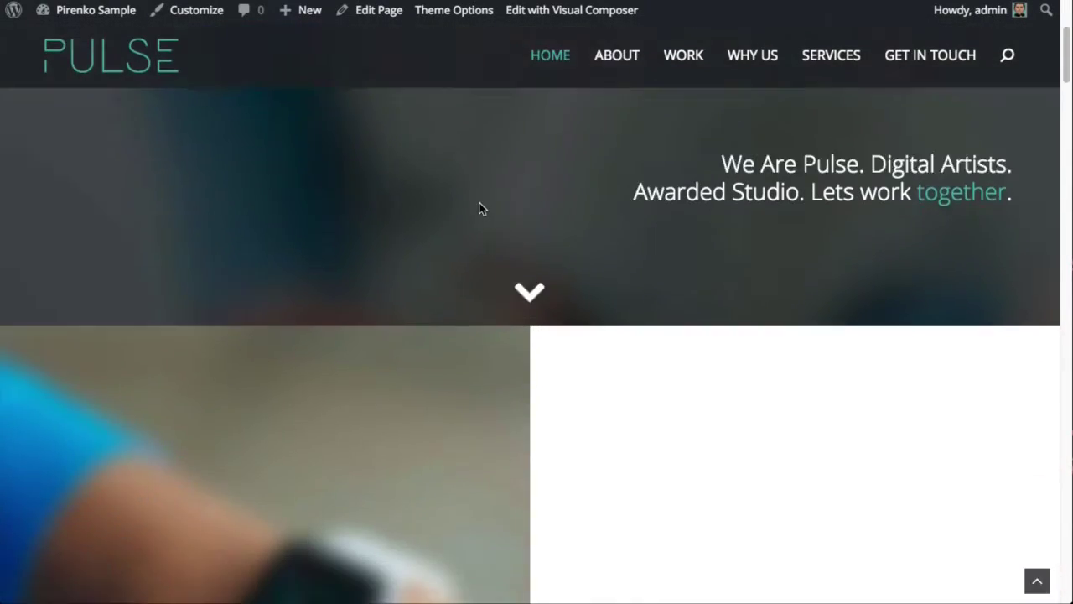
pyautogui.scroll(-10, 481, 204)
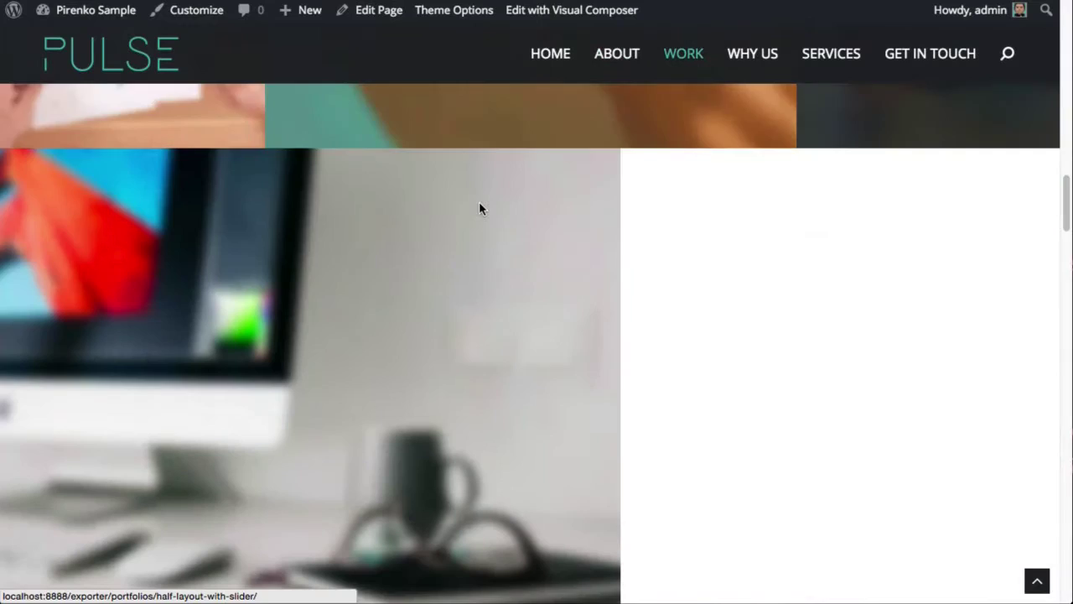
pyautogui.scroll(20, 480, 208)
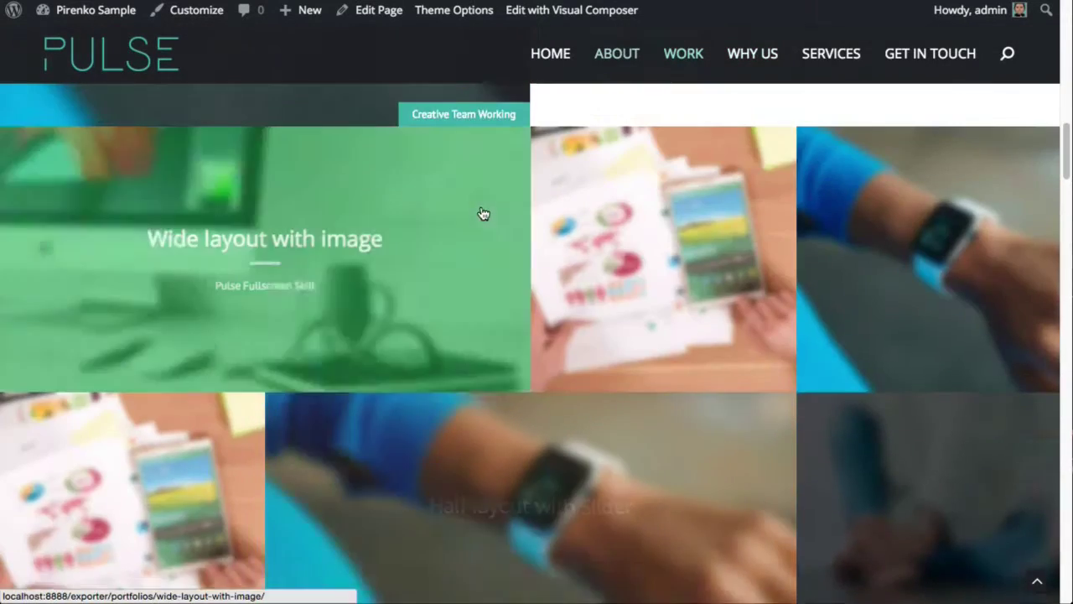
pyautogui.scroll(3, 481, 211)
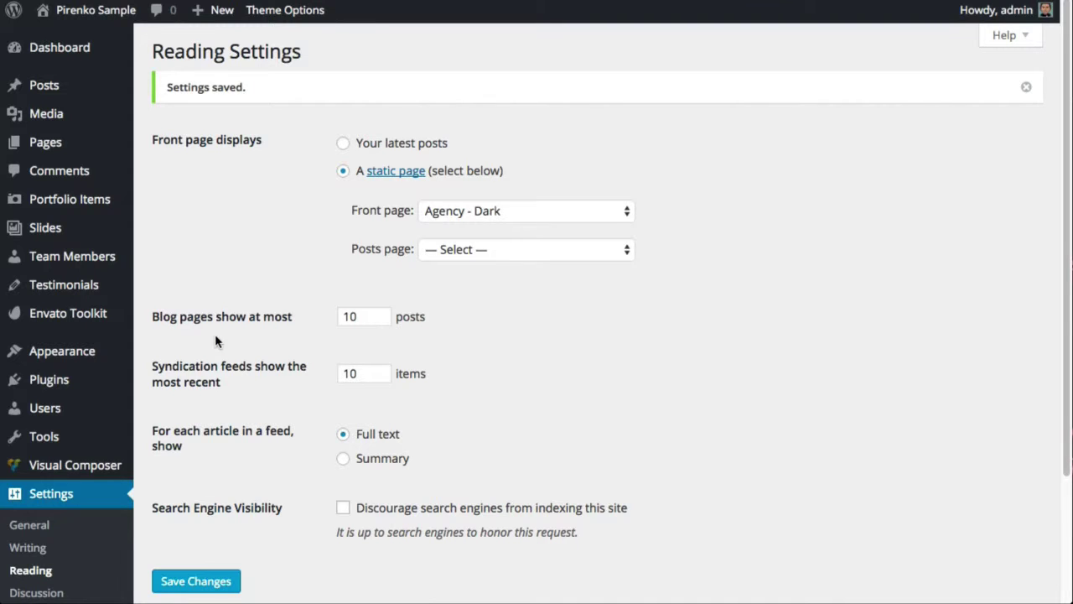
pyautogui.scroll(-4, 214, 336)
pyautogui.scroll(4, 214, 335)
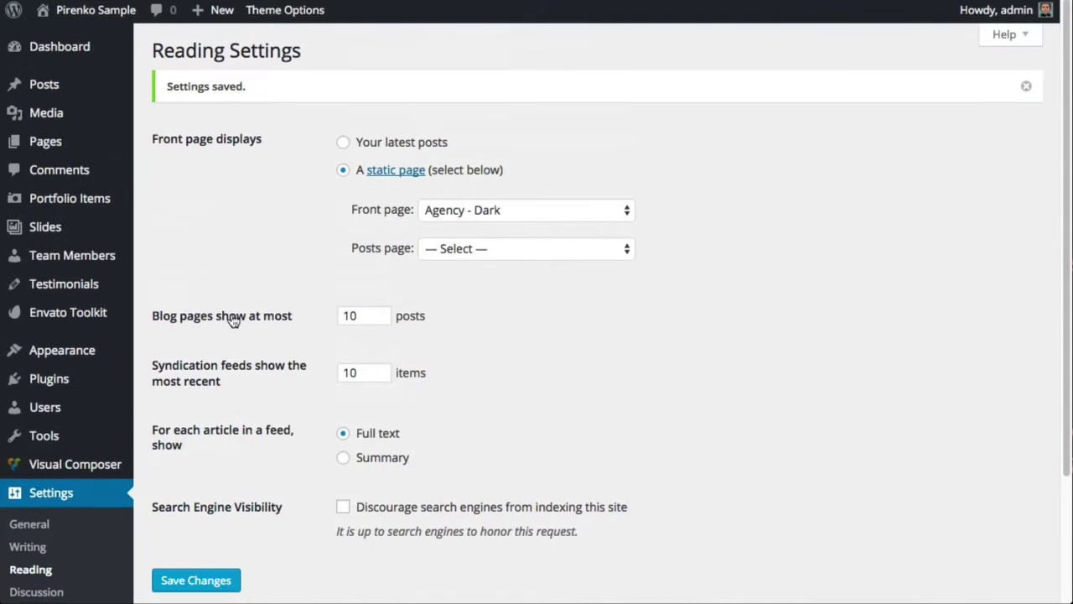
pyautogui.scroll(-3, 344, 252)
pyautogui.moveTo(95, 553)
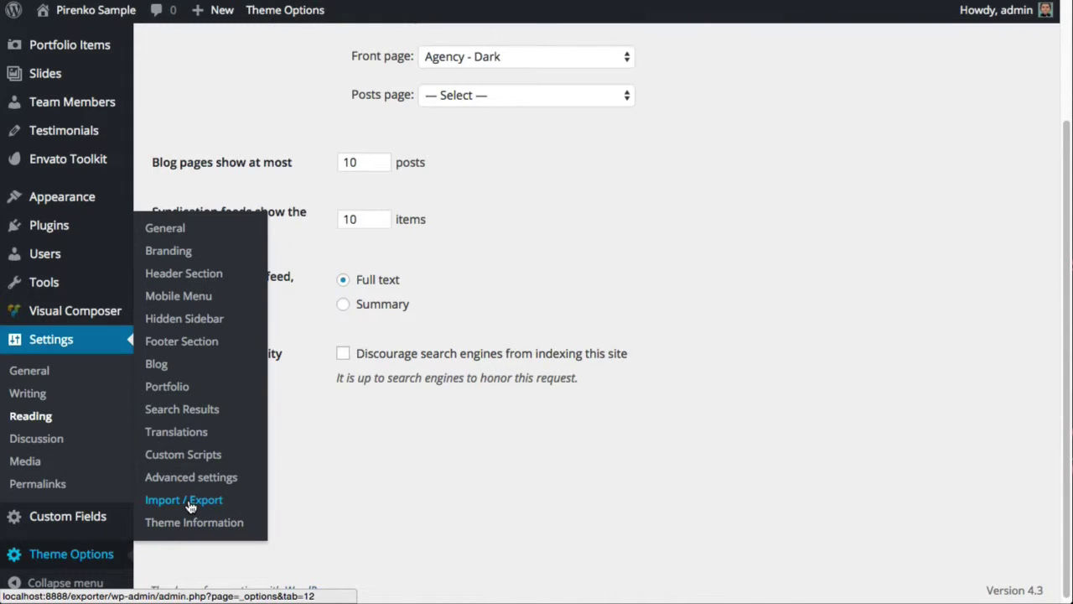
# Open Theme Options Import / Export and copy the full contents of skins/agency-dark.json
pyautogui.click(190, 506)
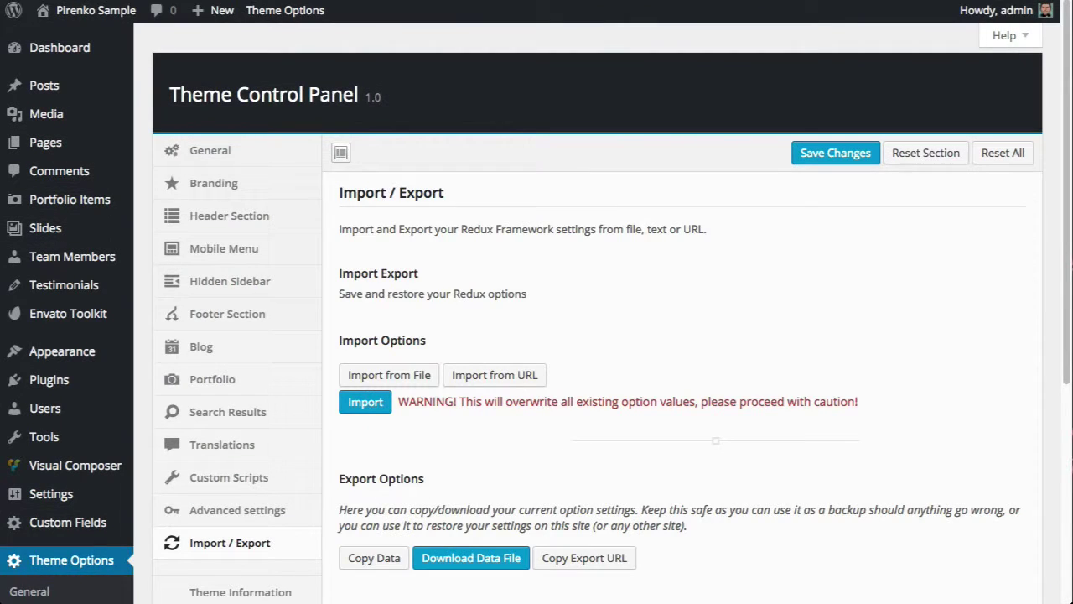
pyautogui.click(405, 381)
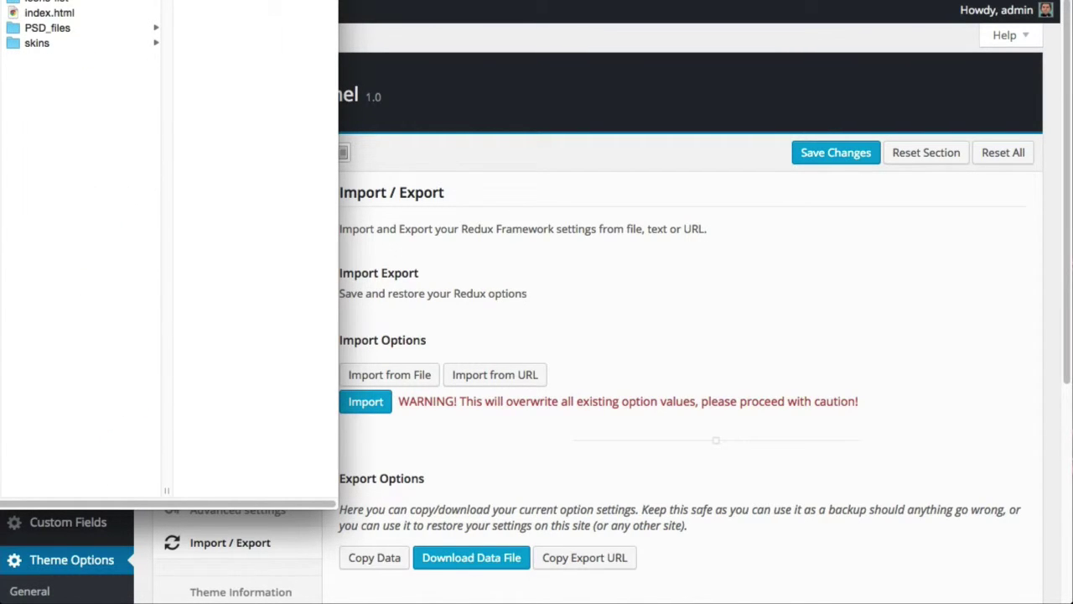
pyautogui.click(35, 43)
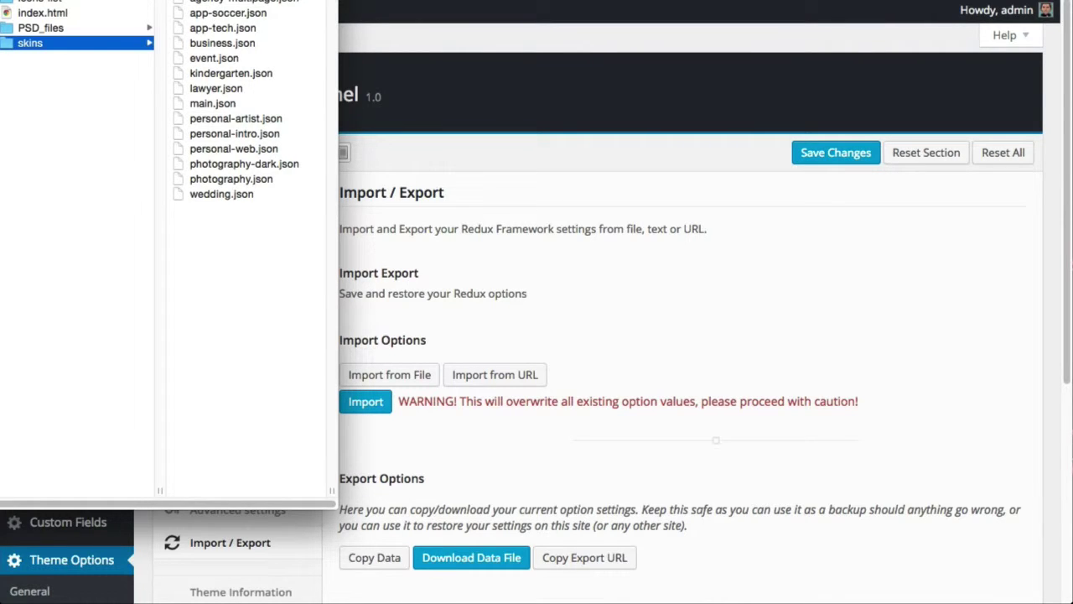
pyautogui.press('Right')
pyautogui.press('super+o')
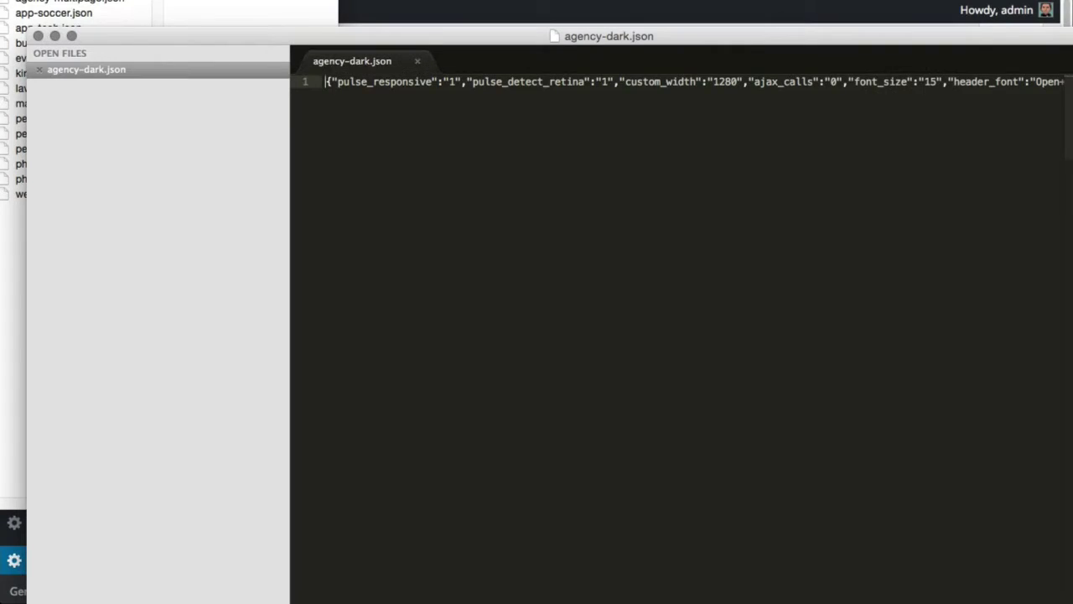
pyautogui.press('super+Right')
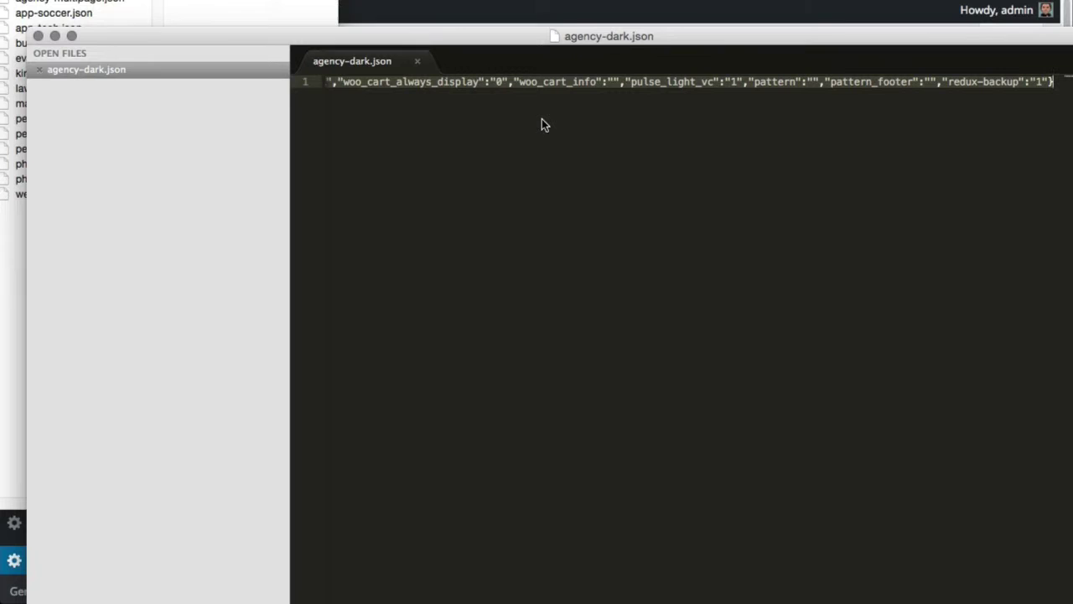
pyautogui.click(55, 35)
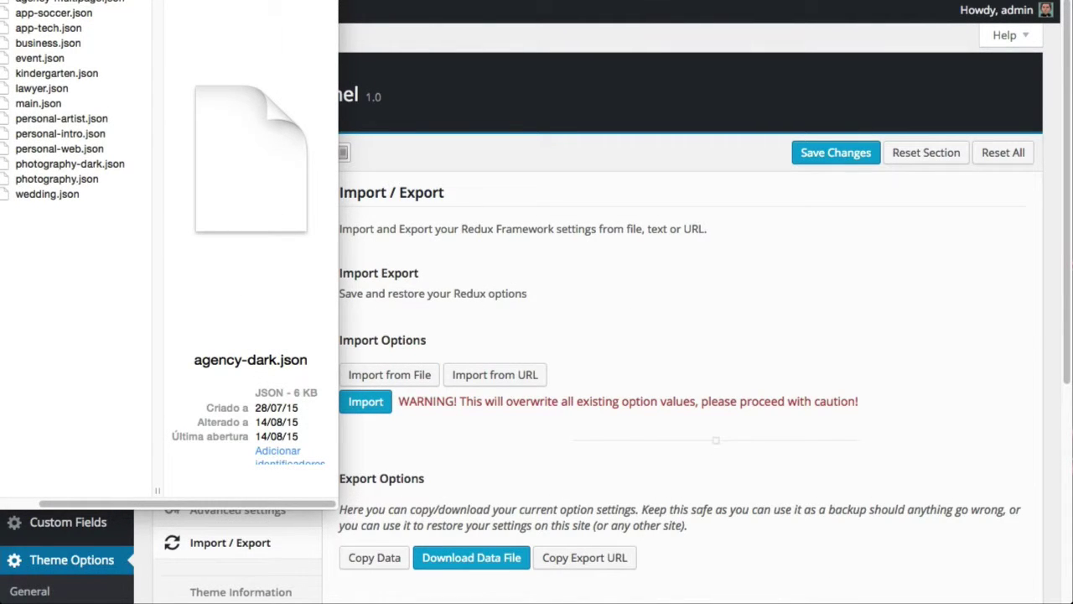
# Paste the agency-dark.json settings into the Import from File box, confirm the import, and save
pyautogui.click(351, 355)
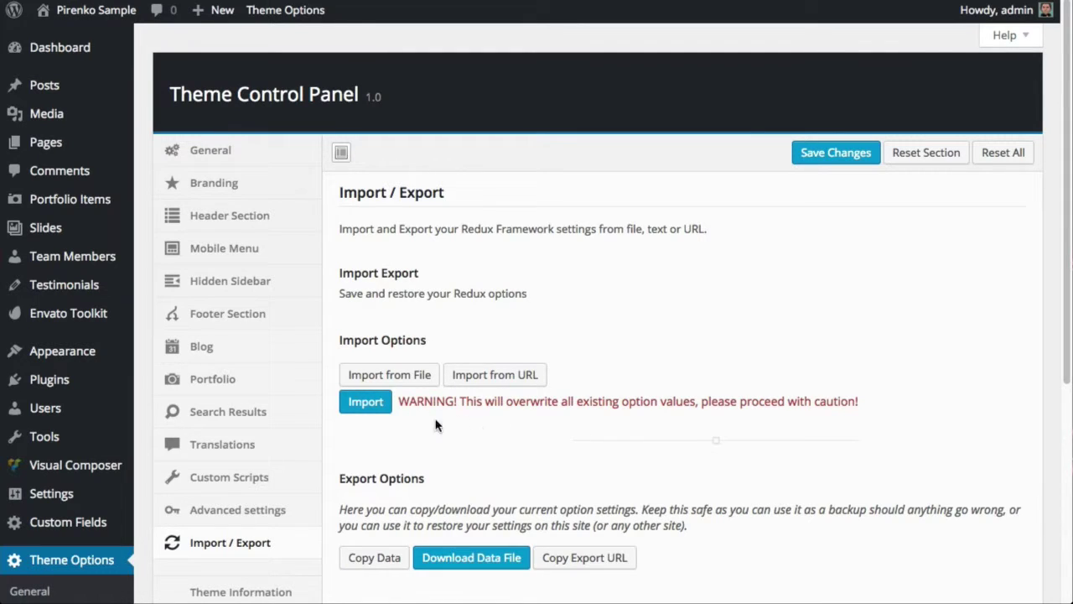
pyautogui.click(400, 379)
pyautogui.click(420, 377)
pyautogui.click(422, 376)
pyautogui.click(445, 418)
pyautogui.press('super+v')
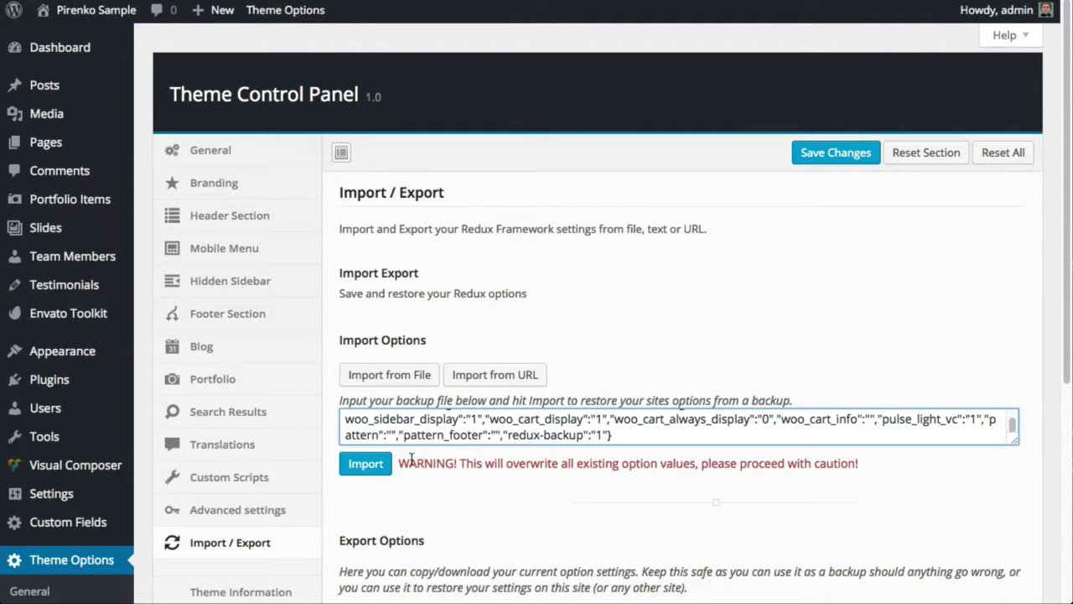
pyautogui.click(382, 468)
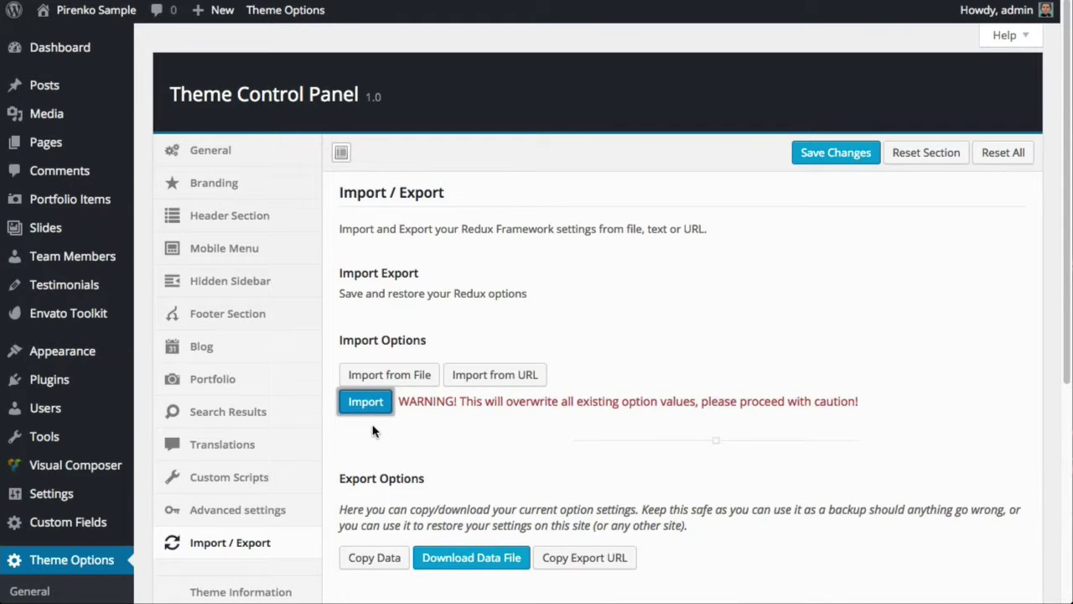
pyautogui.click(371, 409)
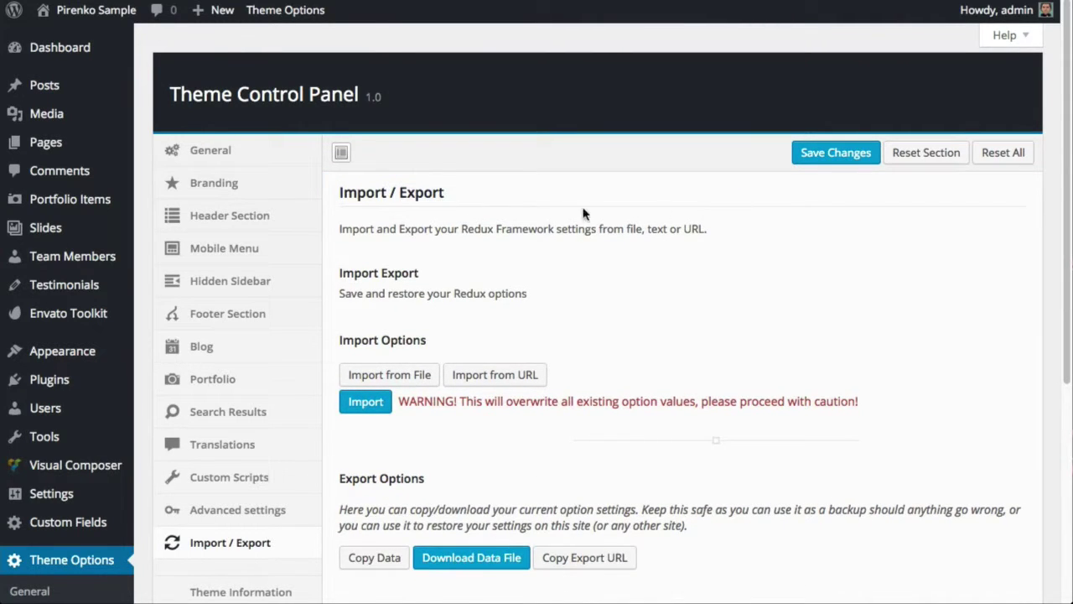
pyautogui.click(818, 162)
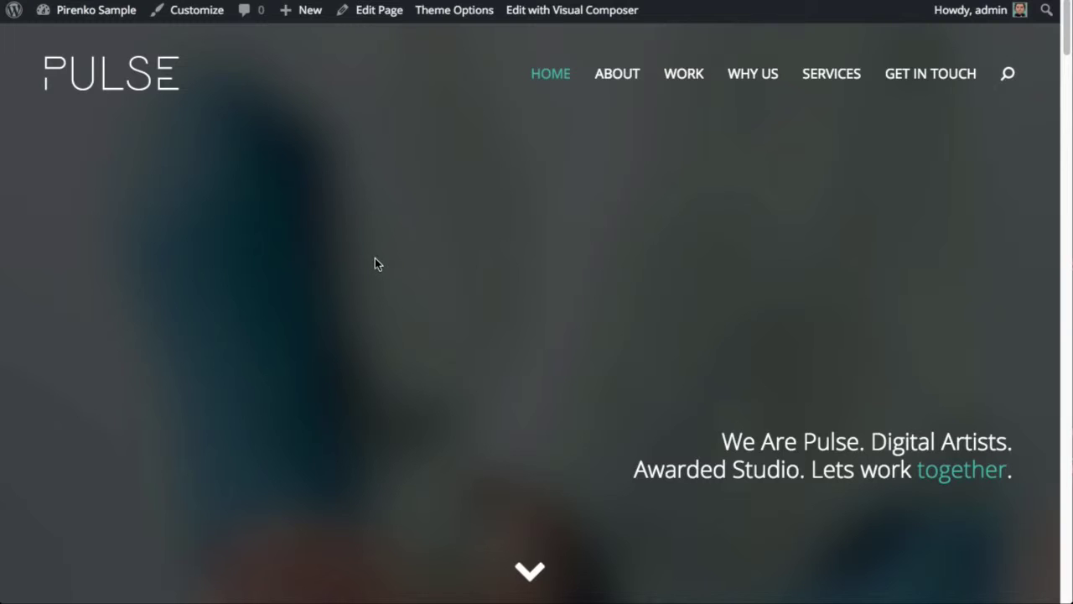
# Refresh the live front page and scroll down to the testimonials to see the dark skin
pyautogui.scroll(-3, 374, 259)
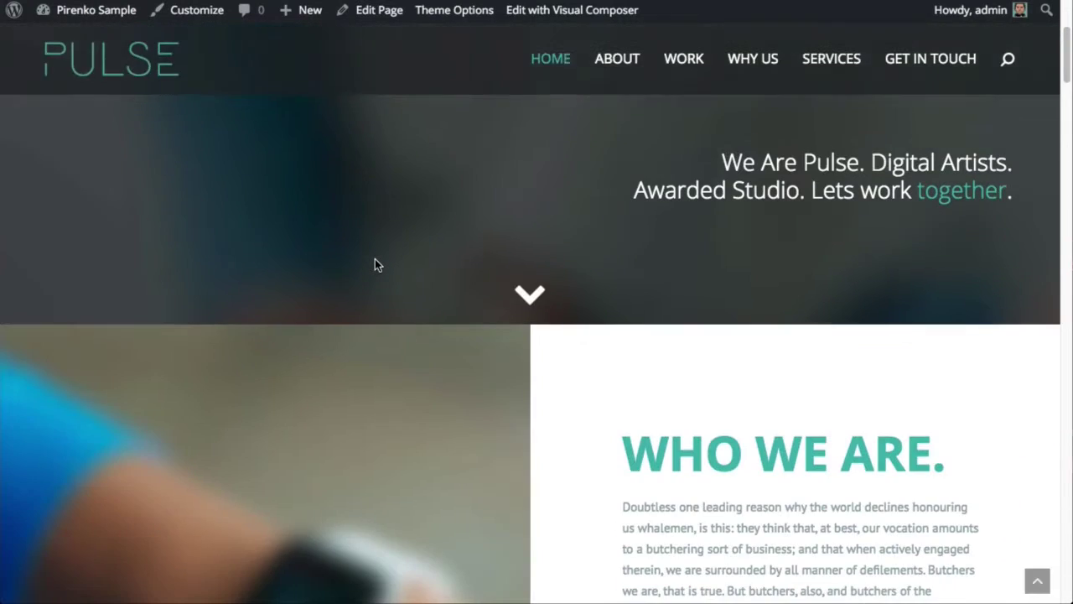
pyautogui.press('F5')
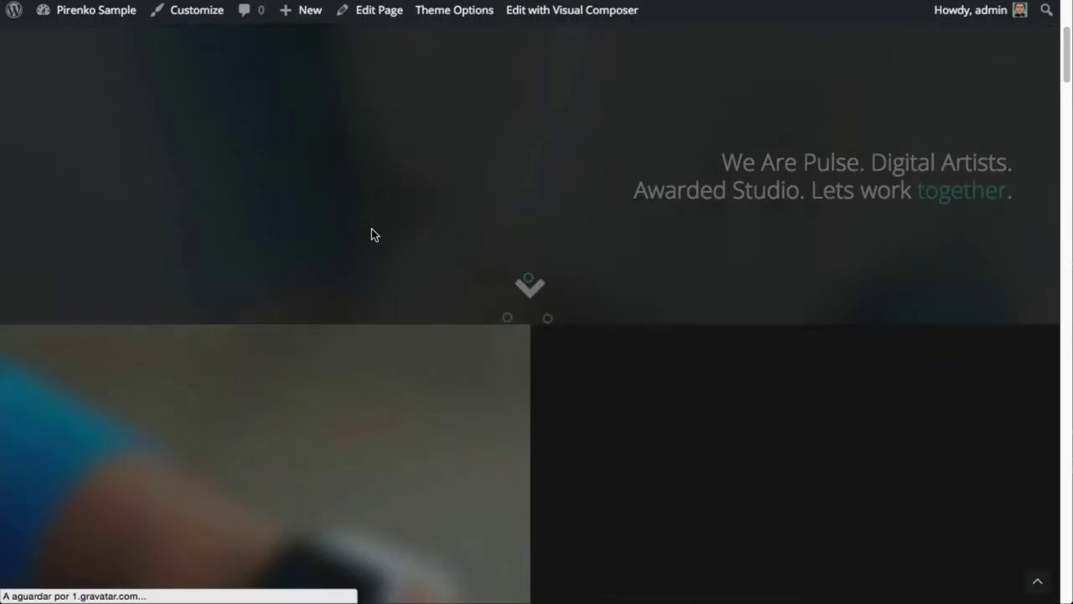
pyautogui.scroll(-10, 372, 228)
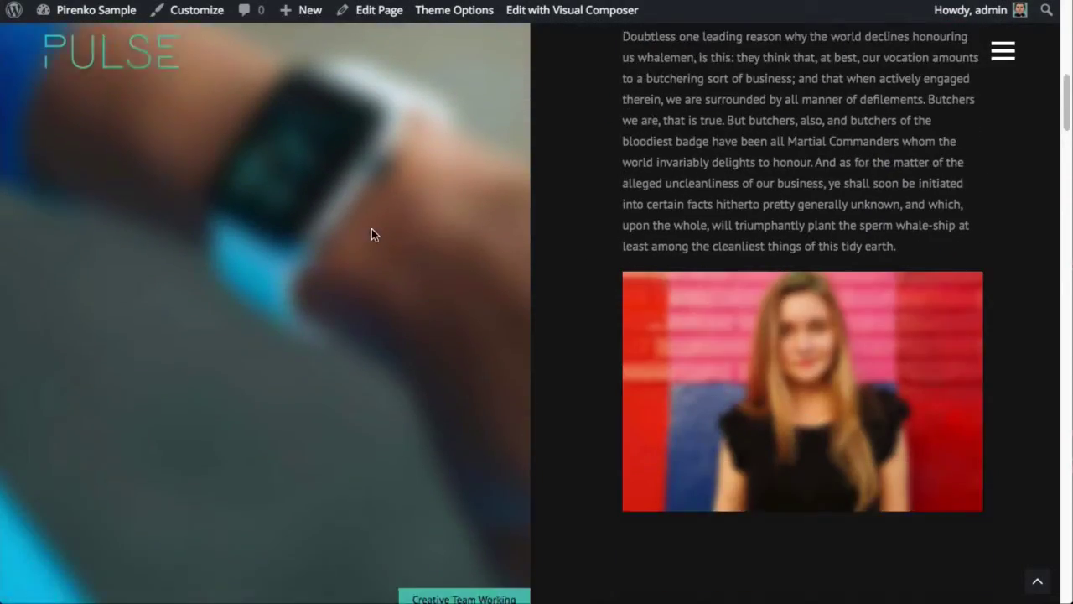
pyautogui.scroll(-10, 374, 236)
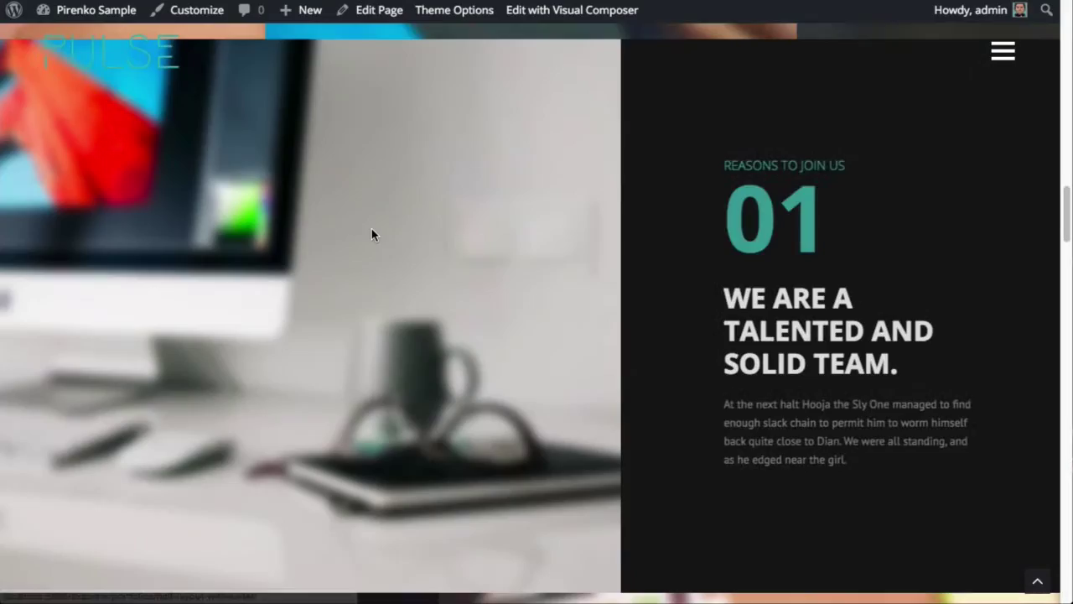
pyautogui.scroll(-15, 372, 230)
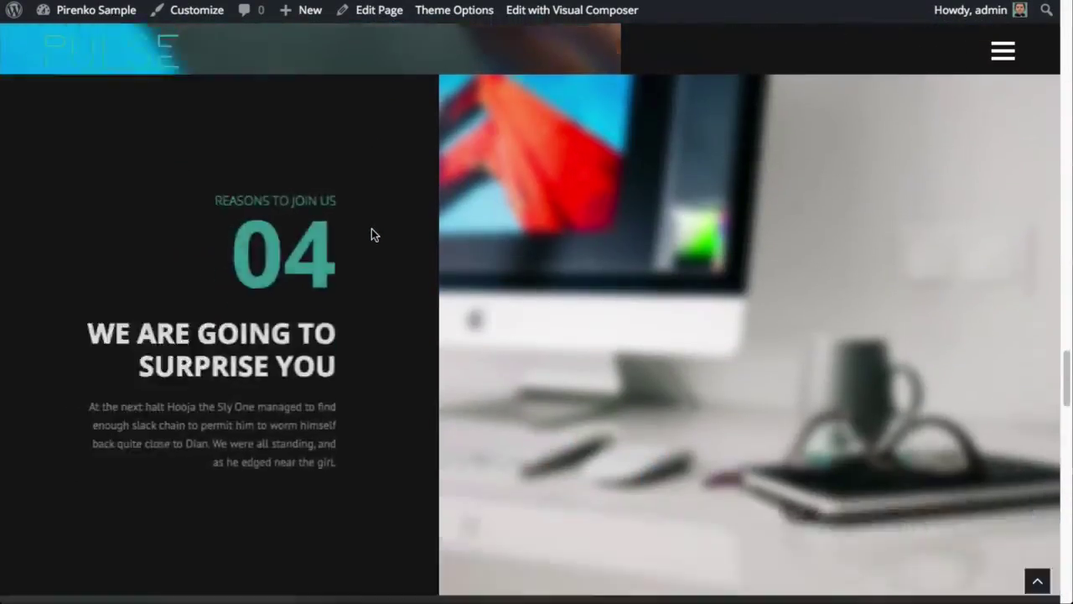
pyautogui.scroll(-15, 374, 234)
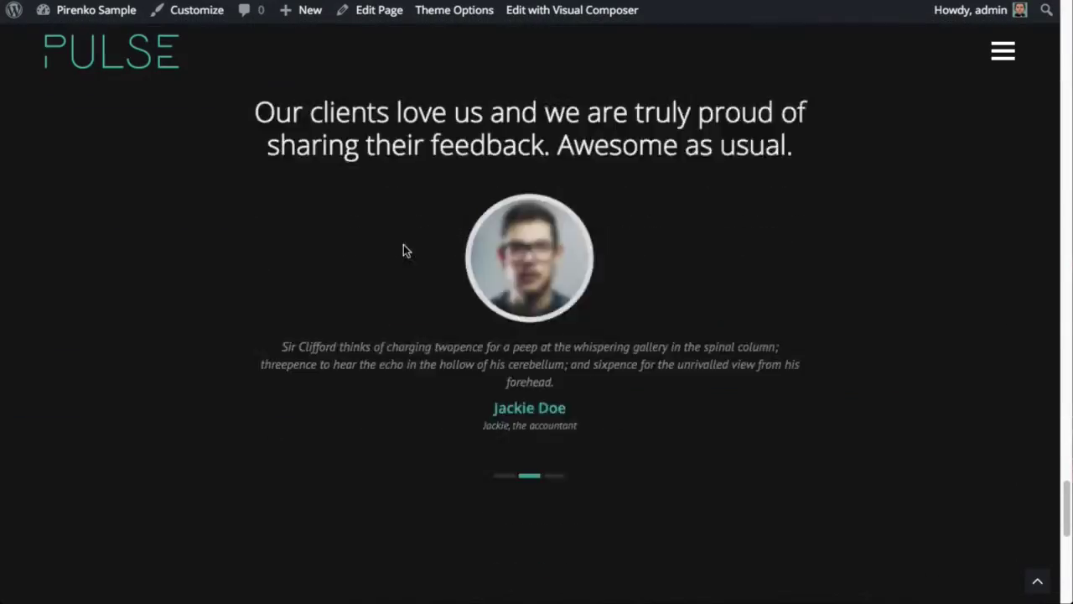